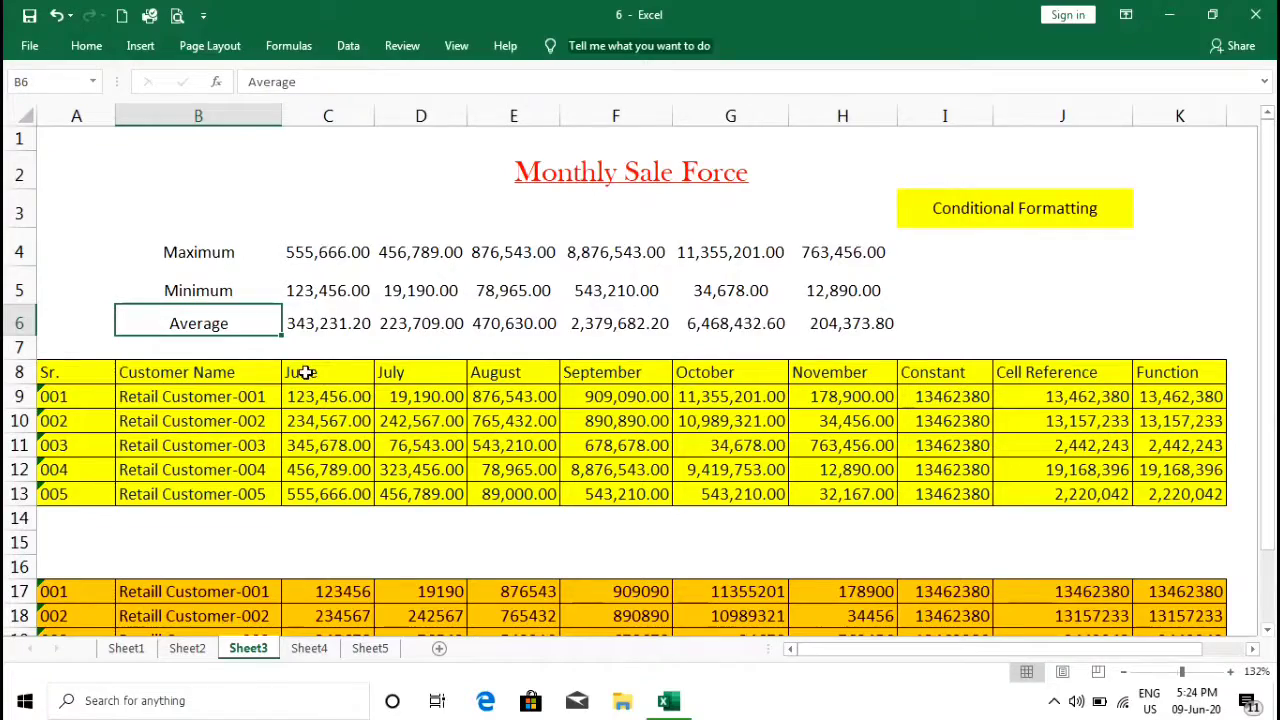
{"action": "left_click_drag", "start_coordinate": [234, 394], "coordinate": [229, 484]}
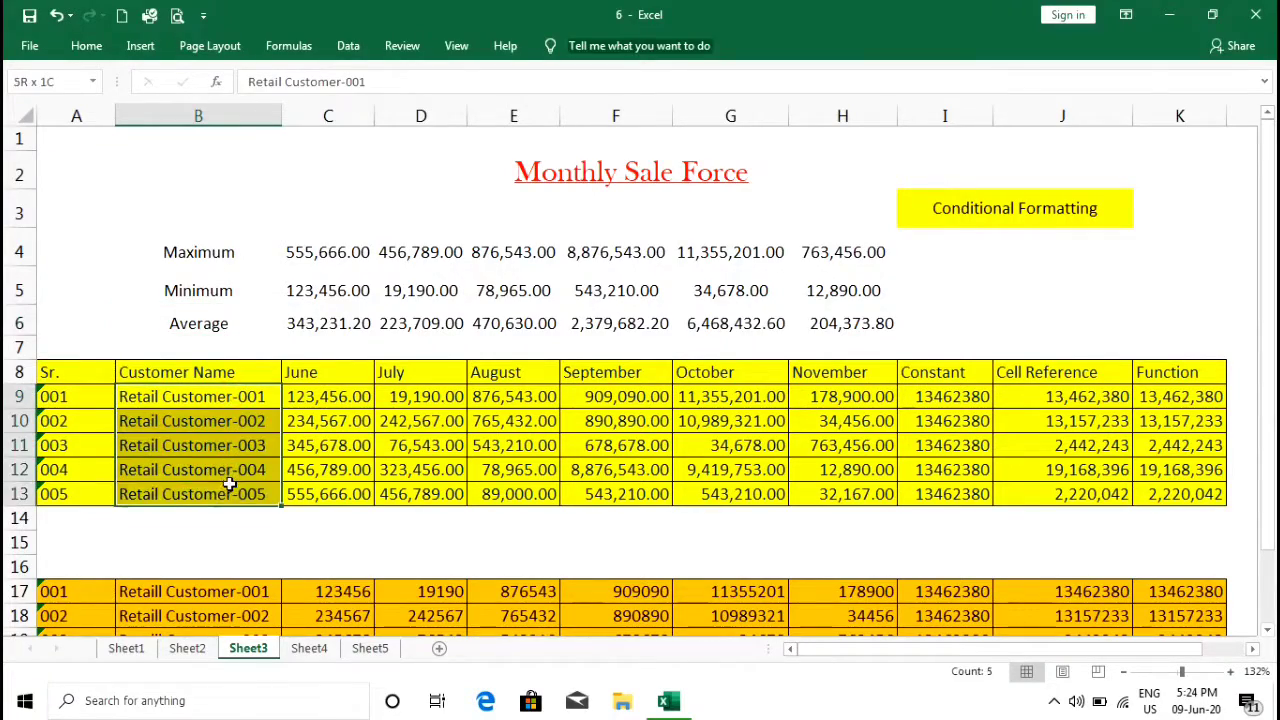
{"action": "left_click", "coordinate": [293, 378]}
{"action": "left_click_drag", "start_coordinate": [295, 378], "coordinate": [589, 362]}
{"action": "left_click_drag", "start_coordinate": [666, 369], "coordinate": [834, 370]}
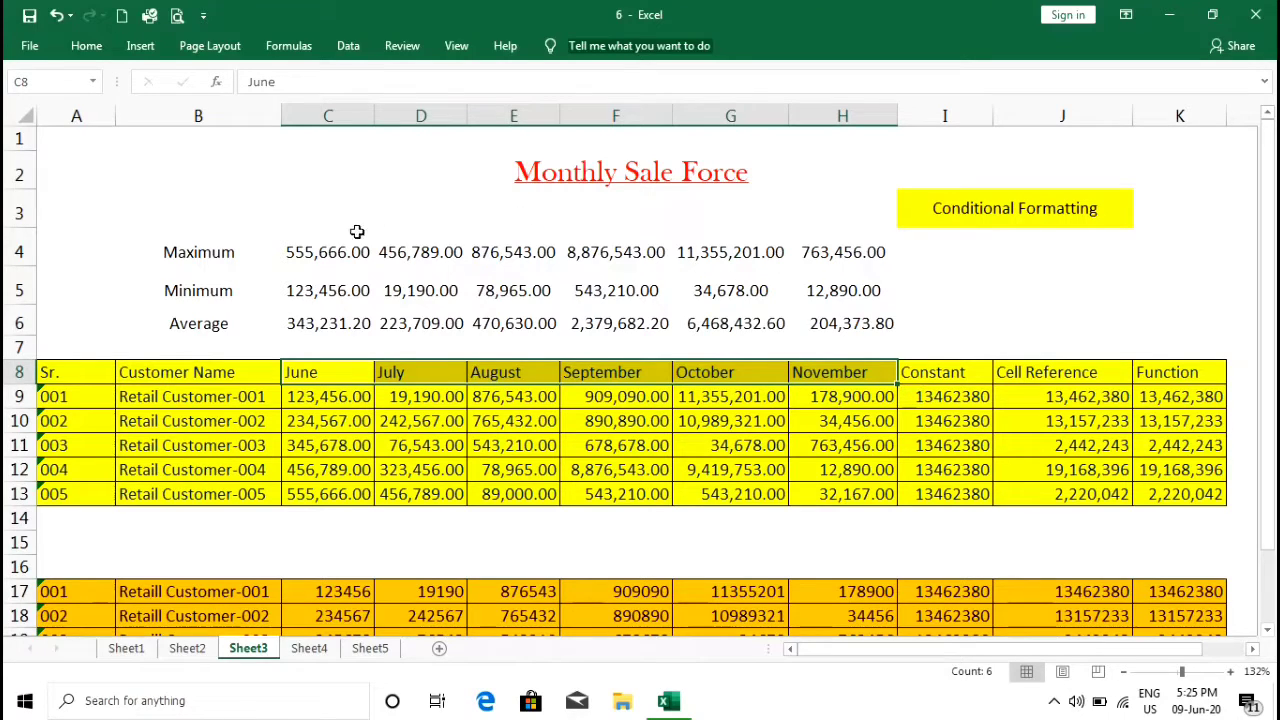
Step: Set up a Greater Than highlight rule on the Maximum row (C4:H4) with a threshold of 700,000
{"action": "left_click_drag", "start_coordinate": [296, 254], "coordinate": [811, 233]}
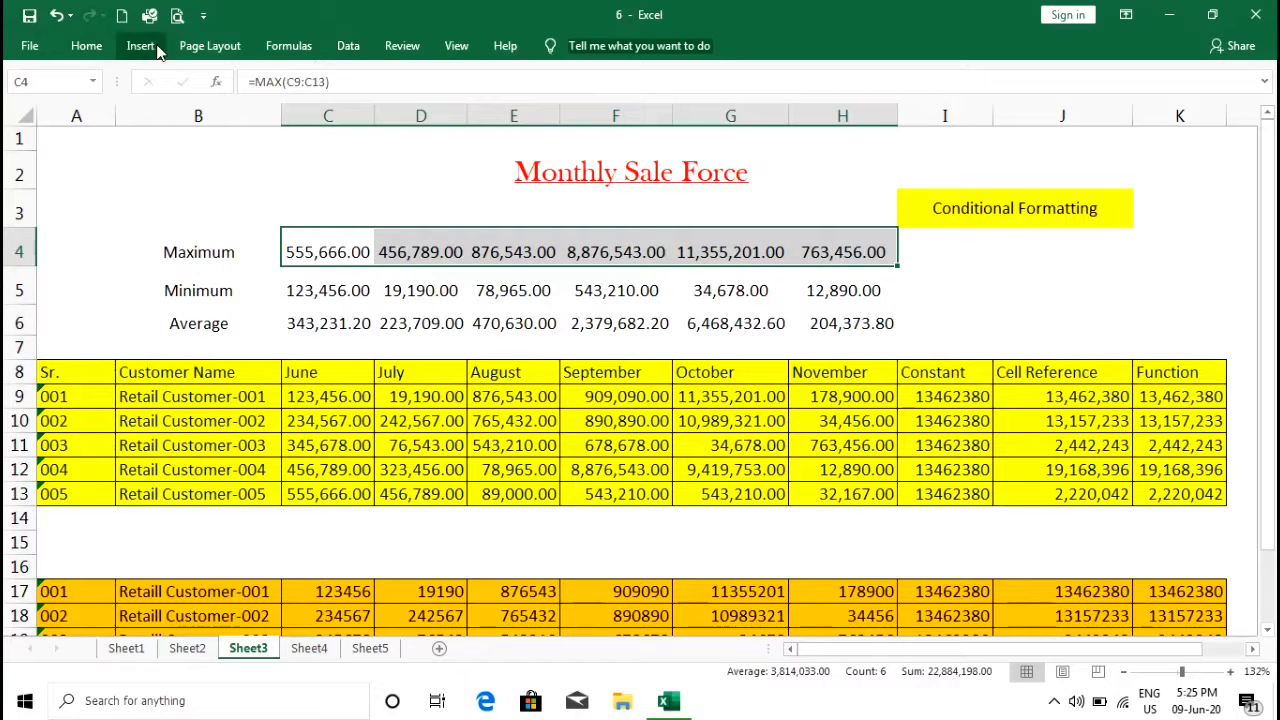
{"action": "left_click", "coordinate": [95, 46]}
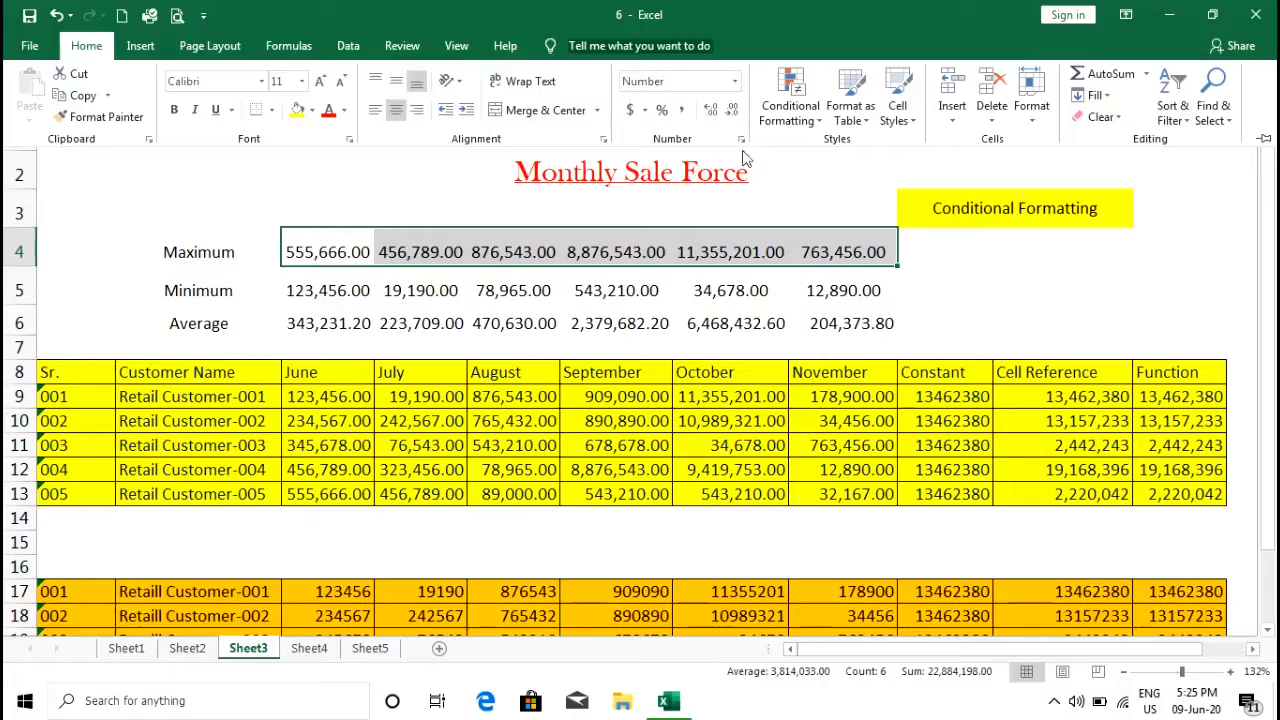
{"action": "left_click", "coordinate": [808, 108]}
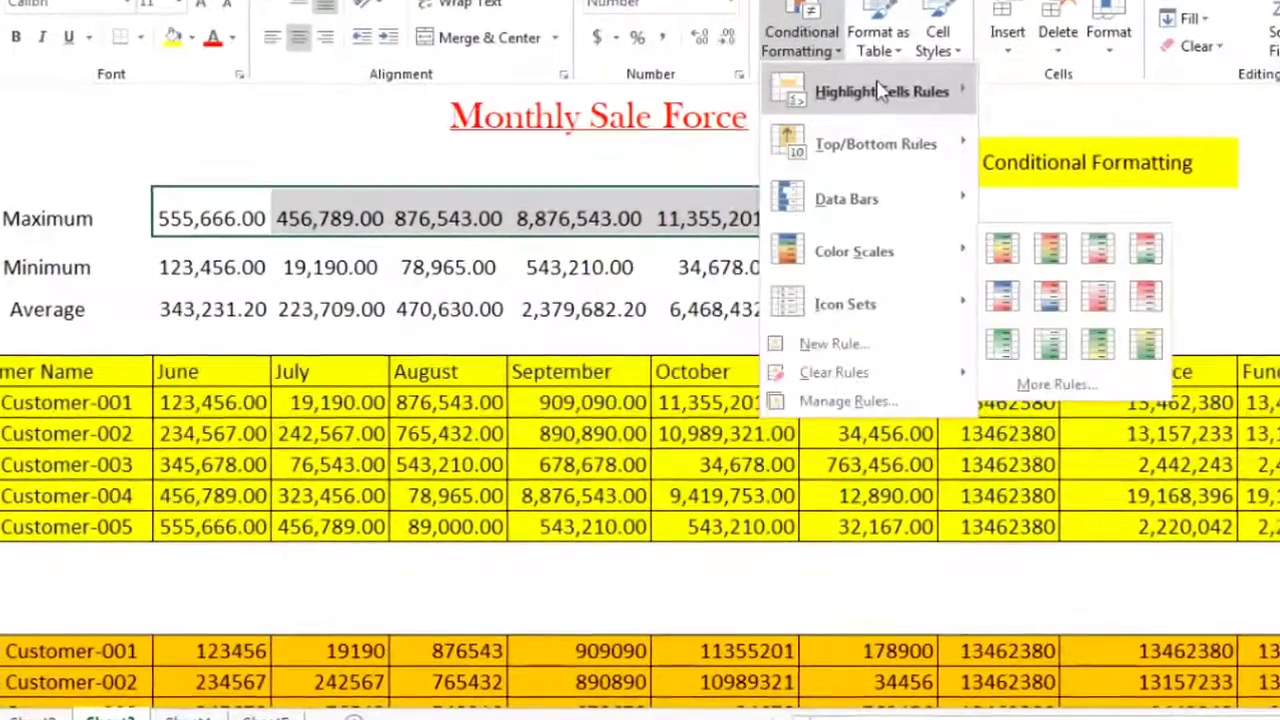
{"action": "mouse_move", "coordinate": [900, 109]}
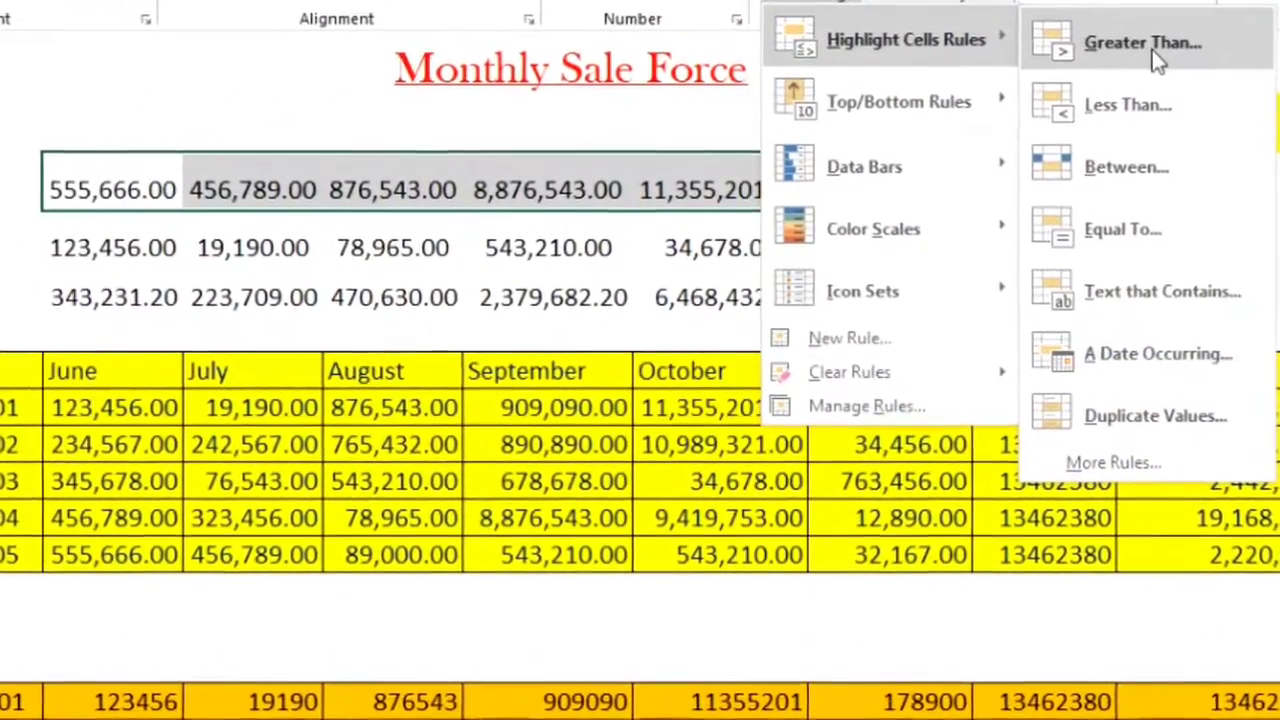
{"action": "left_click", "coordinate": [1140, 52]}
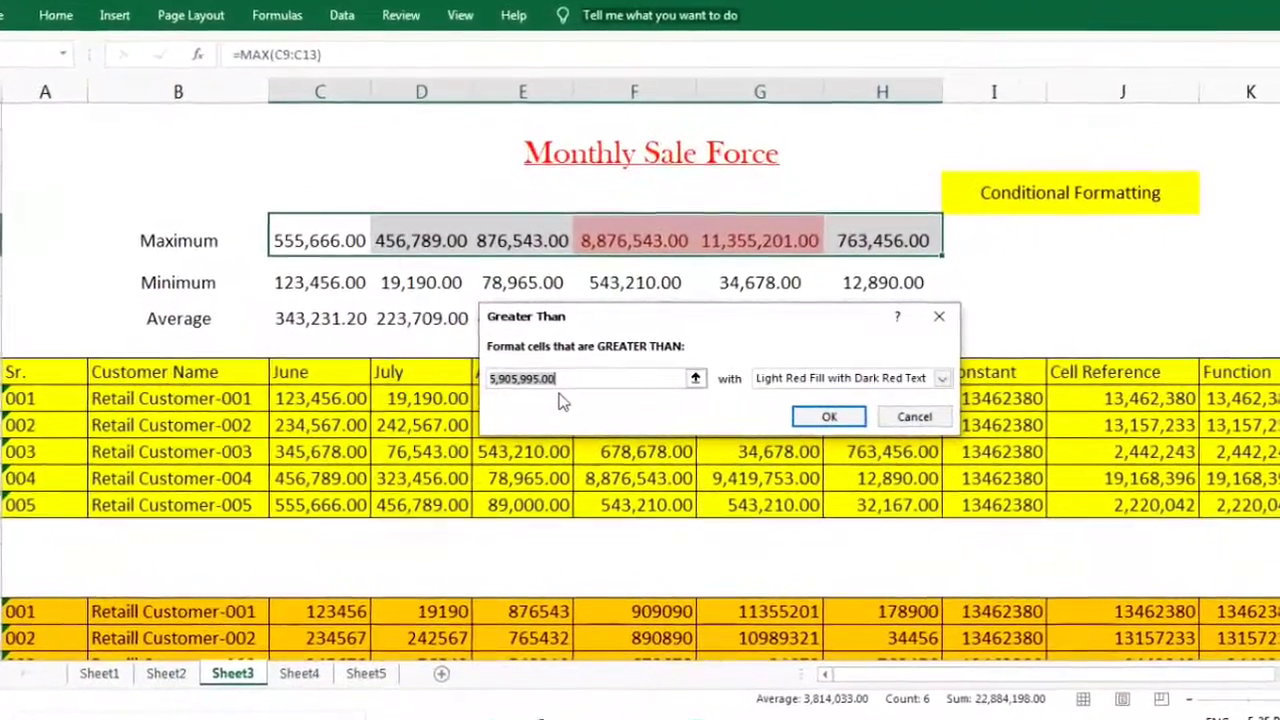
{"action": "key", "text": "BackSpace"}
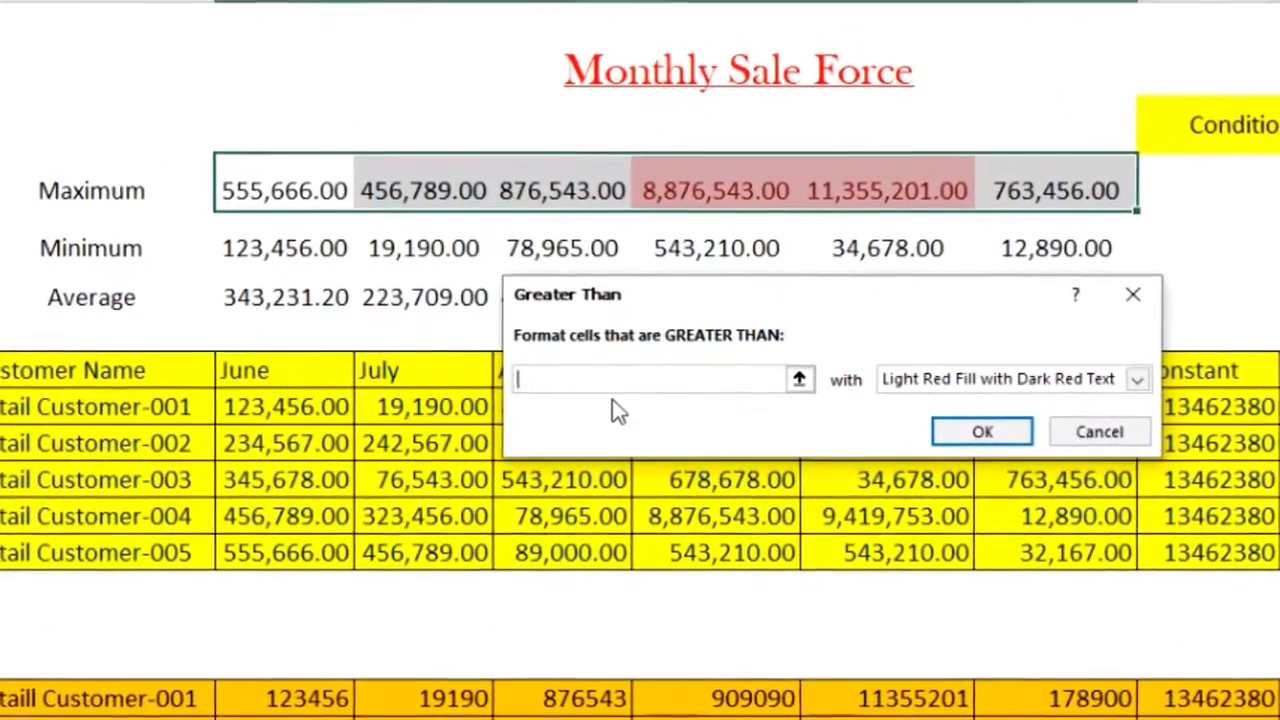
{"action": "type", "text": "700"}
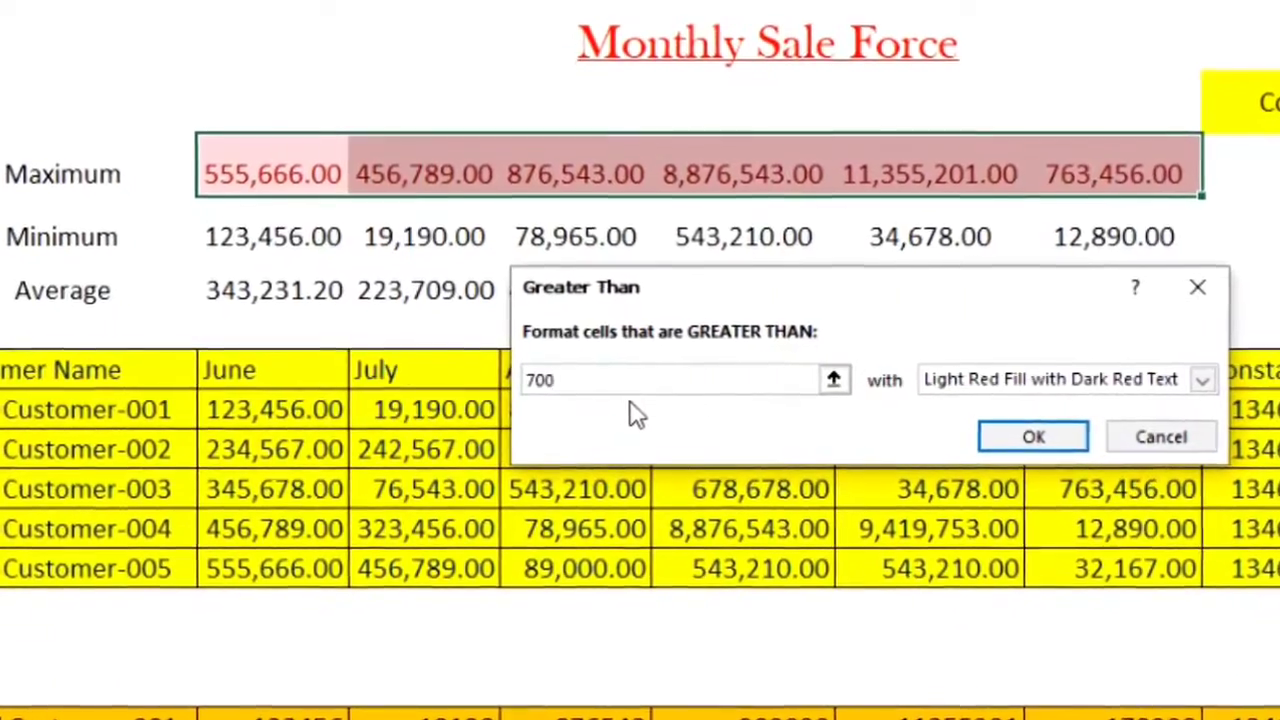
{"action": "type", "text": ",000"}
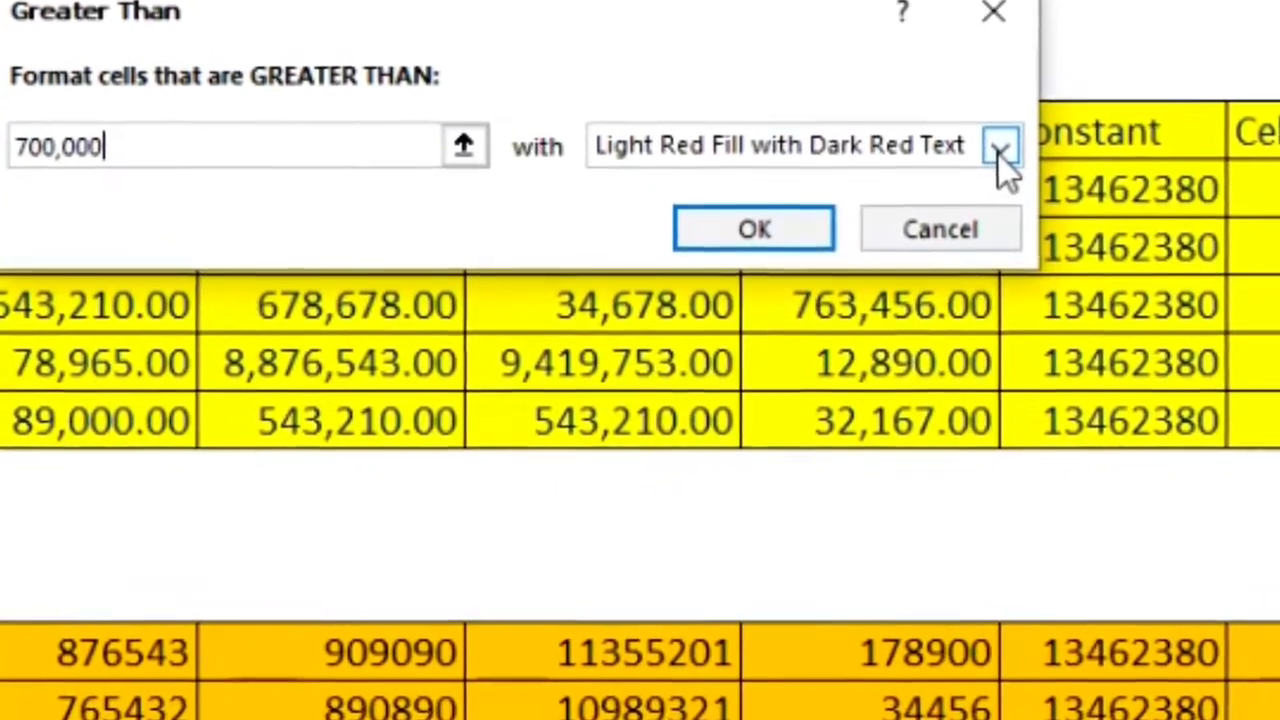
Step: Give the Greater Than rule a custom format with a red background fill and apply it to the Maximum row
{"action": "left_click", "coordinate": [1000, 150]}
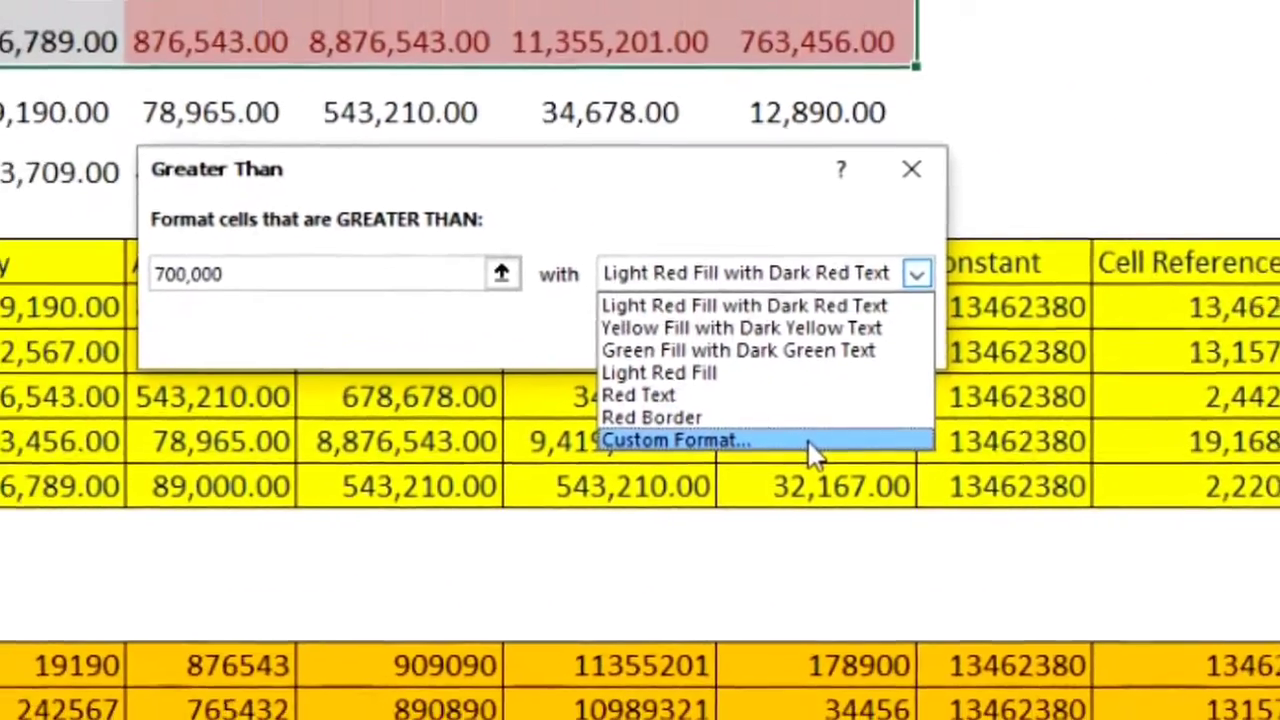
{"action": "left_click", "coordinate": [836, 432]}
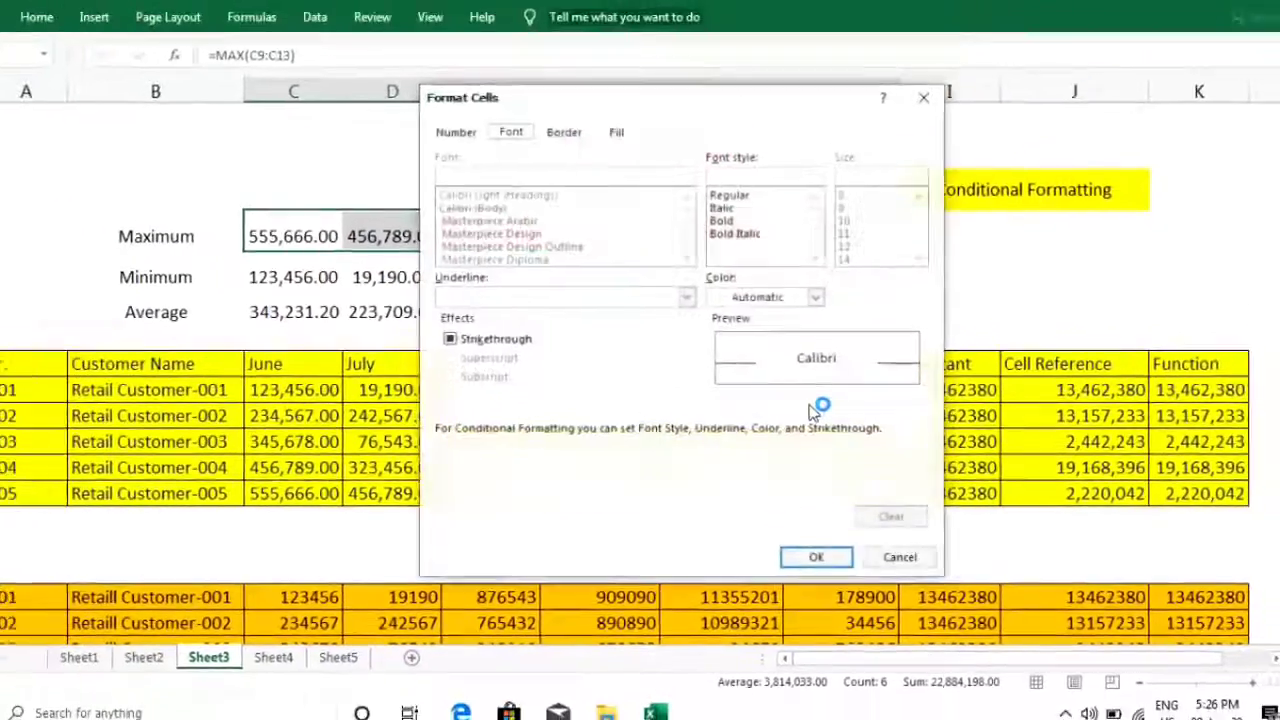
{"action": "left_click", "coordinate": [617, 134]}
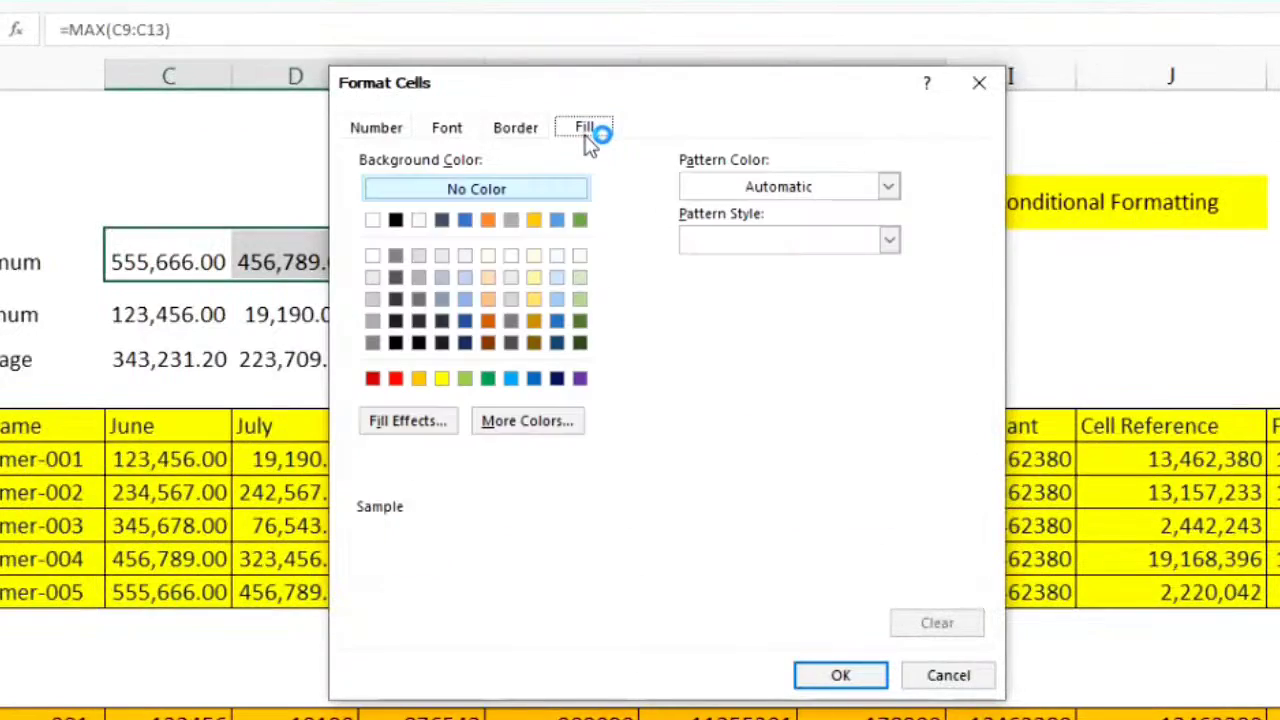
{"action": "left_click", "coordinate": [396, 380]}
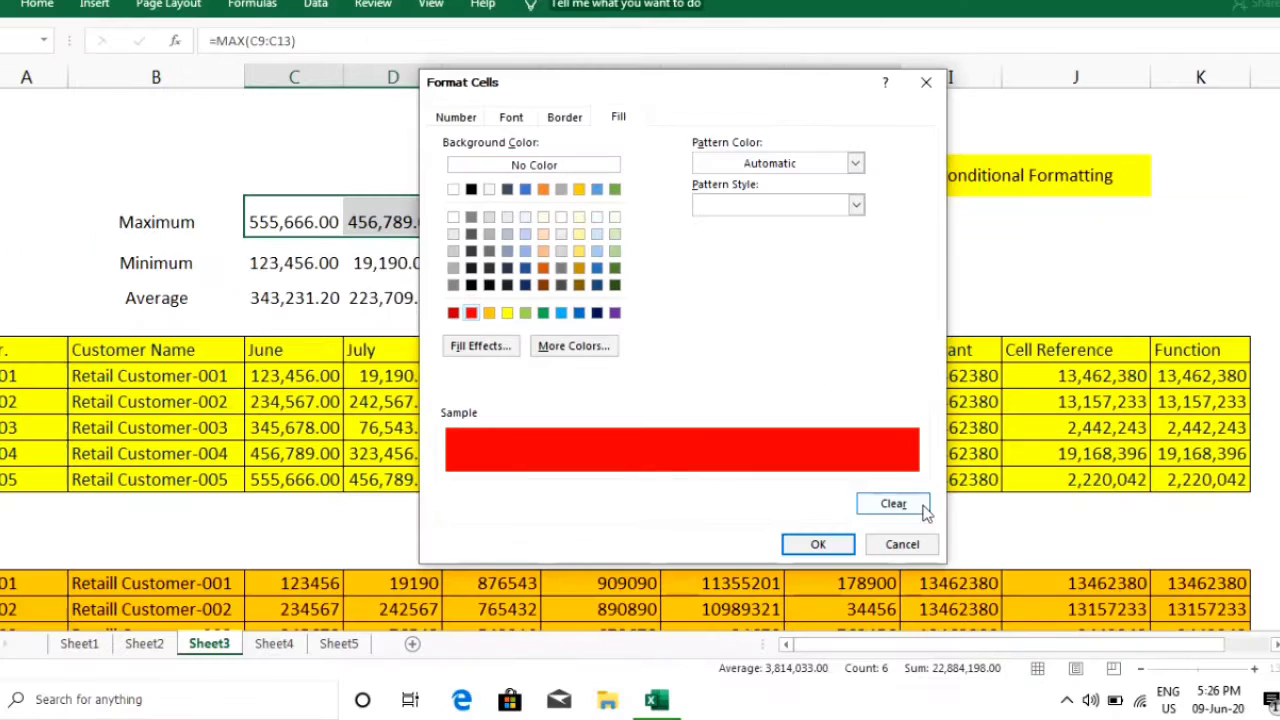
{"action": "left_click", "coordinate": [817, 545]}
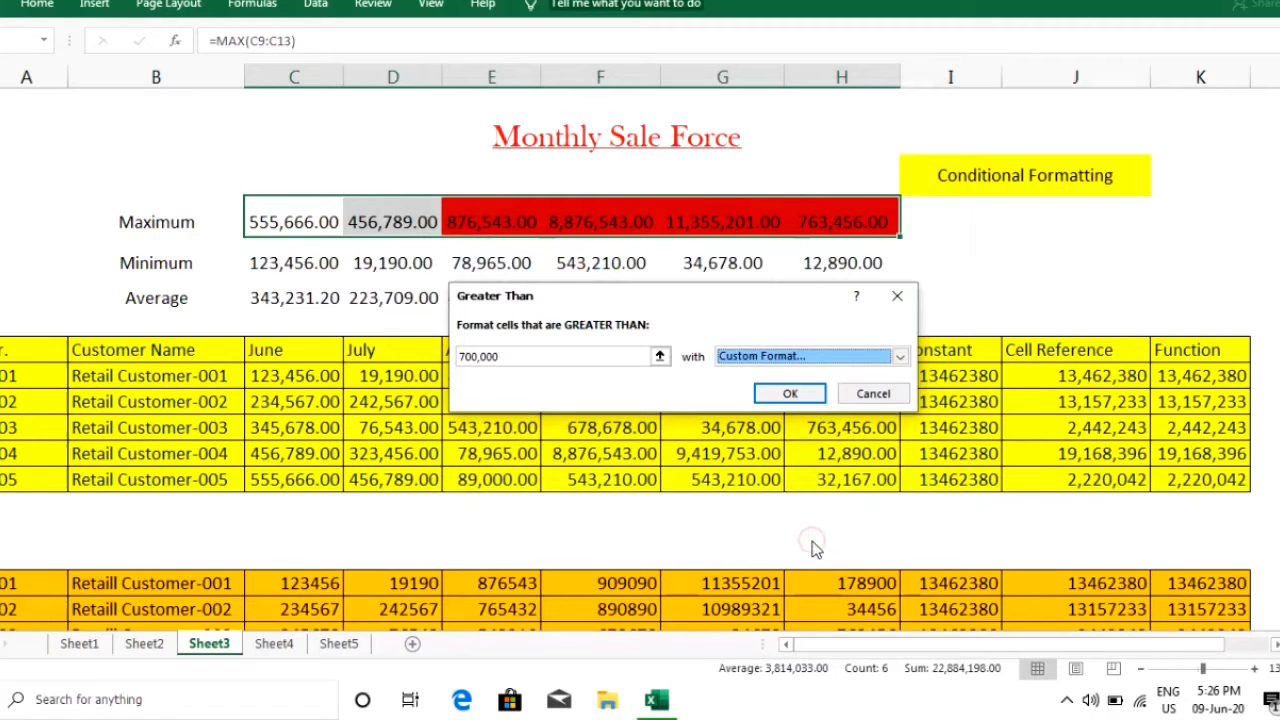
{"action": "left_click", "coordinate": [795, 398]}
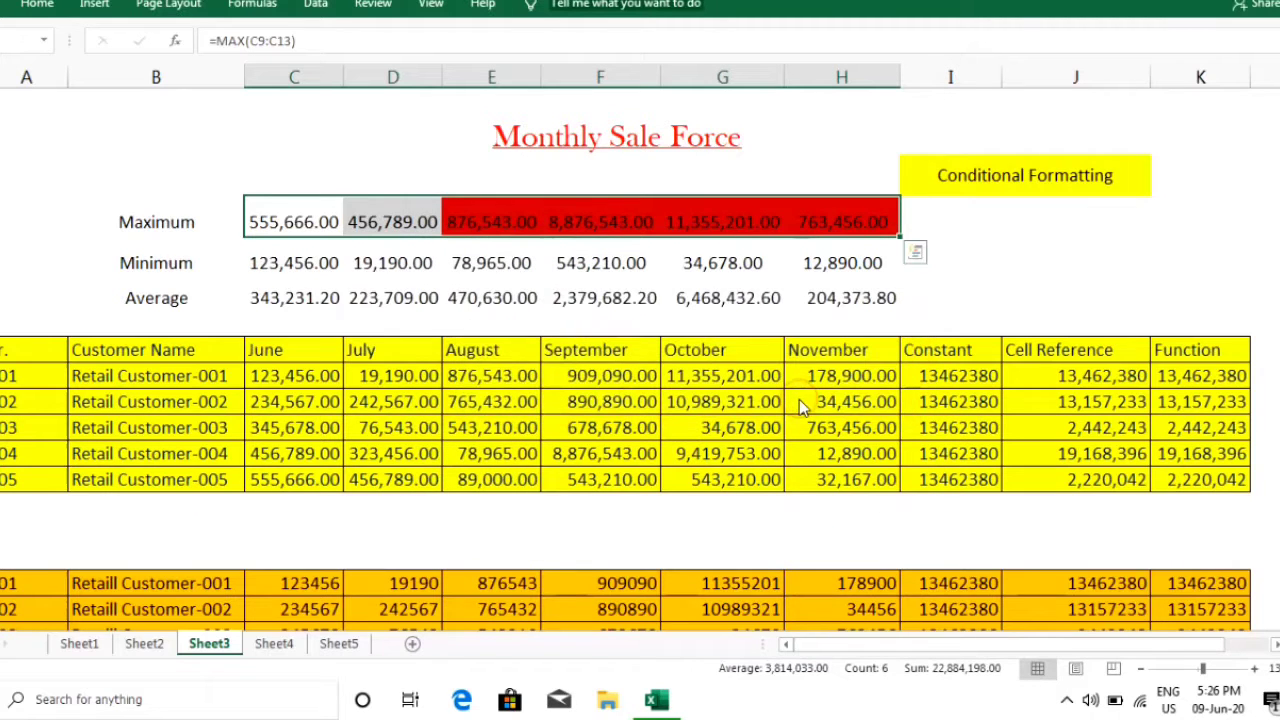
{"action": "left_click", "coordinate": [969, 283]}
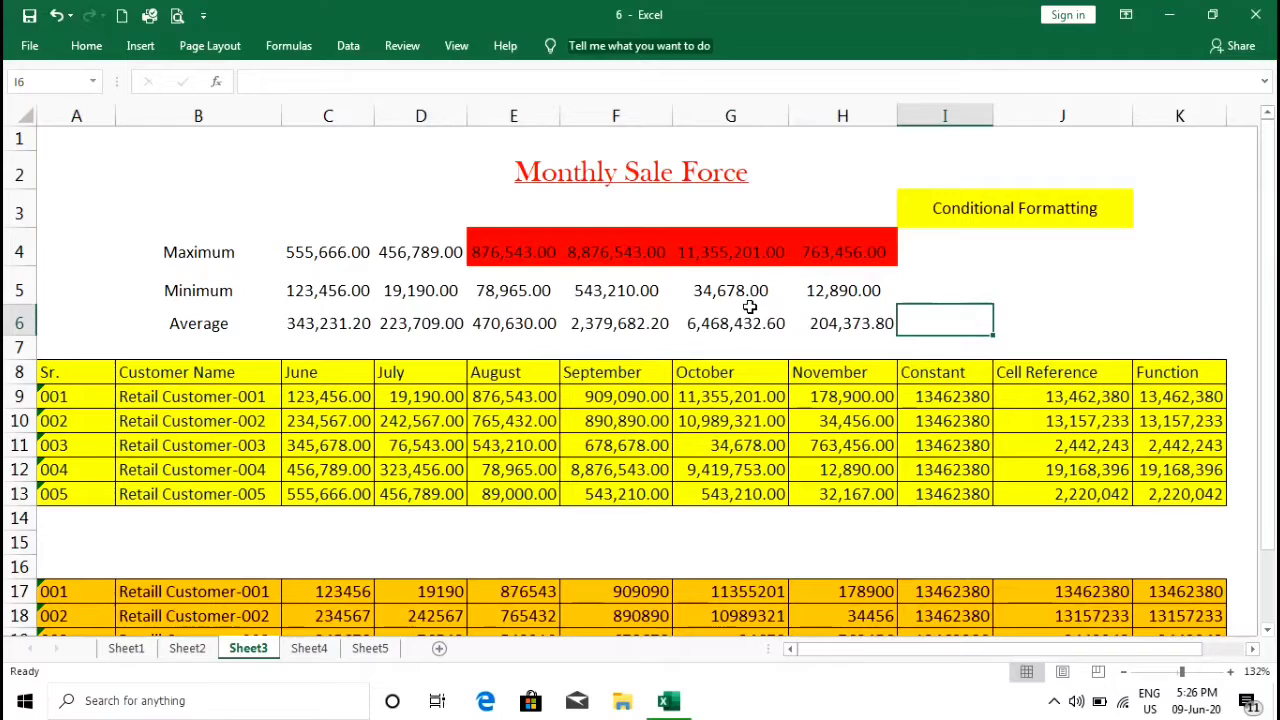
Step: Examine the highlighted Maximum values in E4:H4 and the matching month headers from August to November
{"action": "left_click", "coordinate": [506, 252]}
{"action": "left_click", "coordinate": [586, 251]}
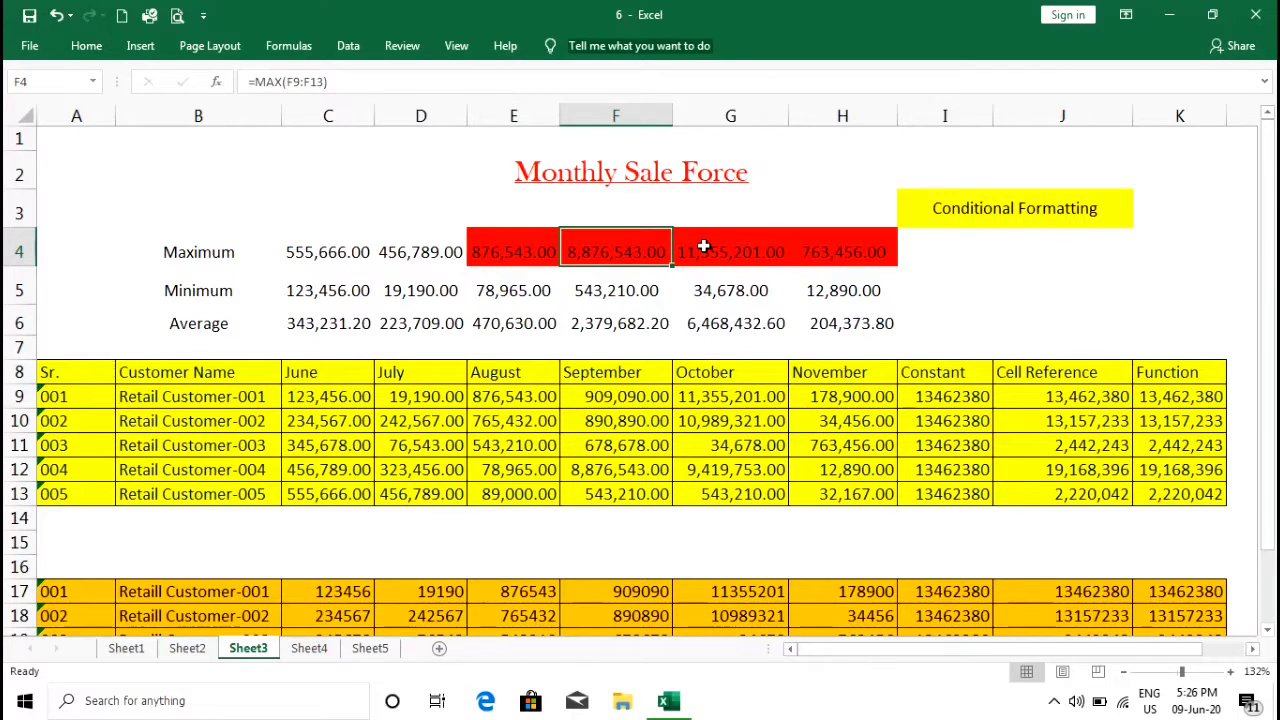
{"action": "left_click", "coordinate": [704, 246]}
{"action": "left_click", "coordinate": [827, 252]}
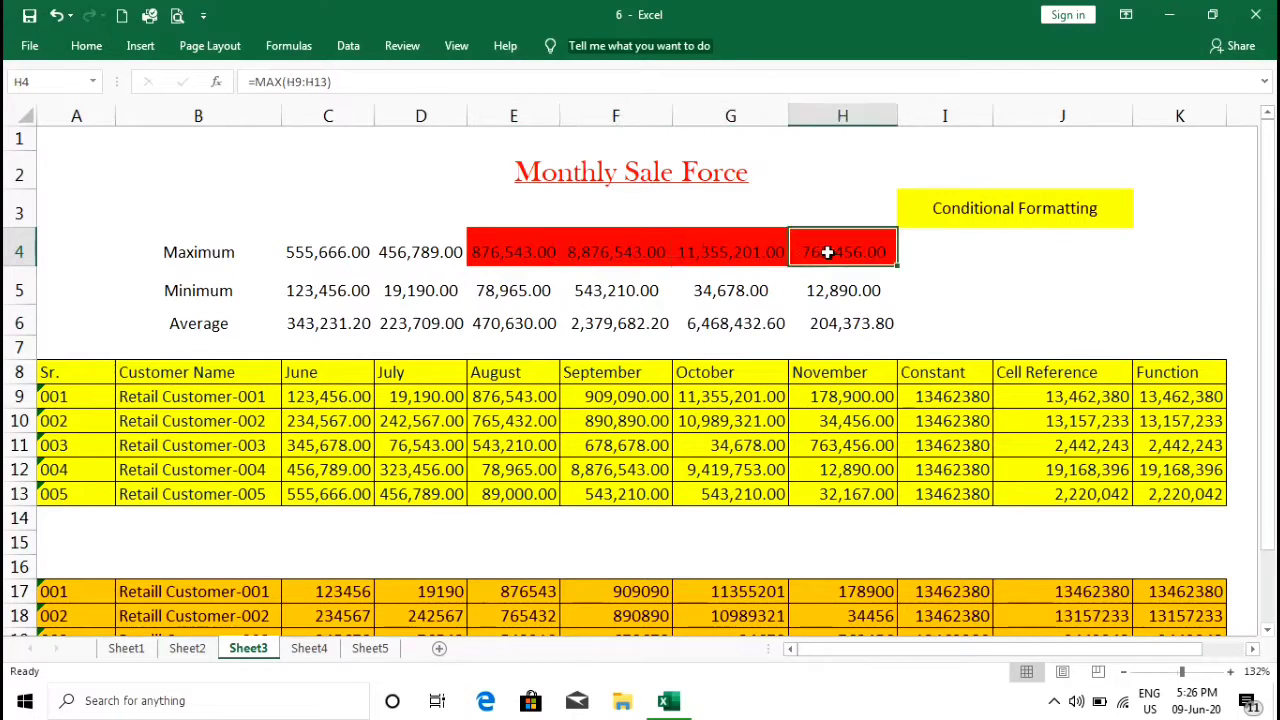
{"action": "left_click", "coordinate": [503, 374]}
{"action": "left_click", "coordinate": [602, 373]}
{"action": "left_click", "coordinate": [706, 376]}
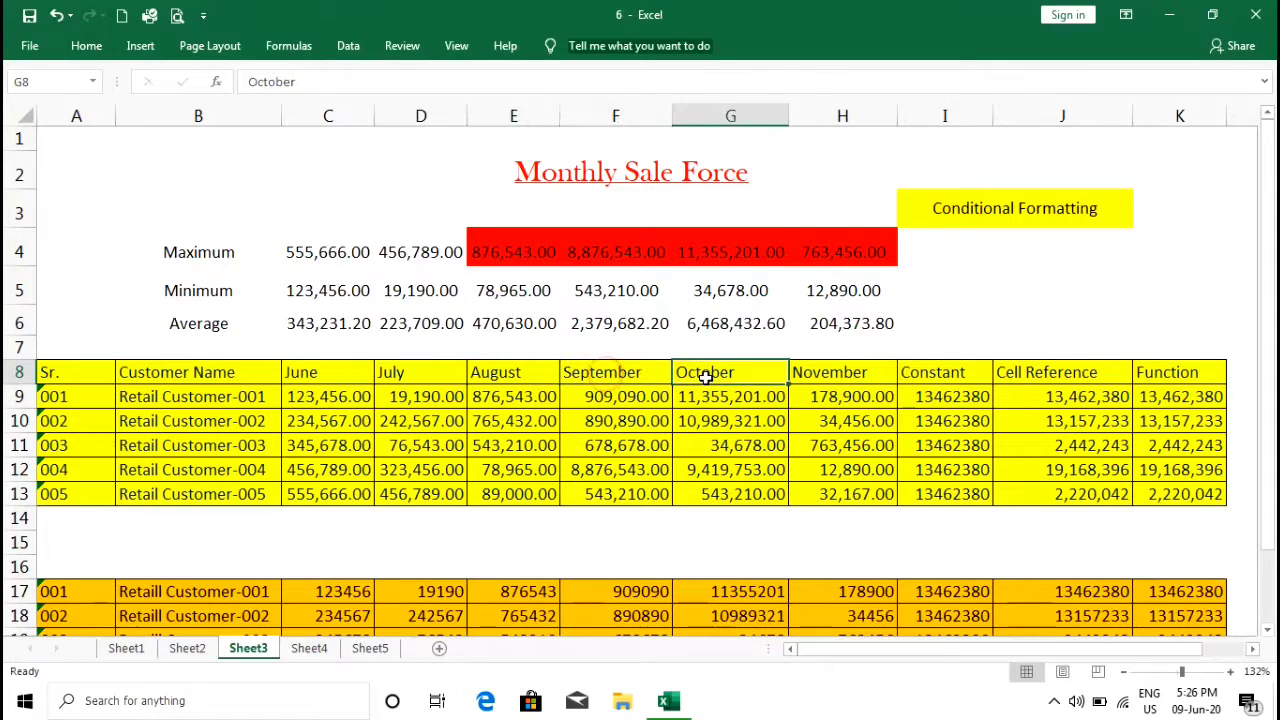
{"action": "left_click", "coordinate": [829, 372]}
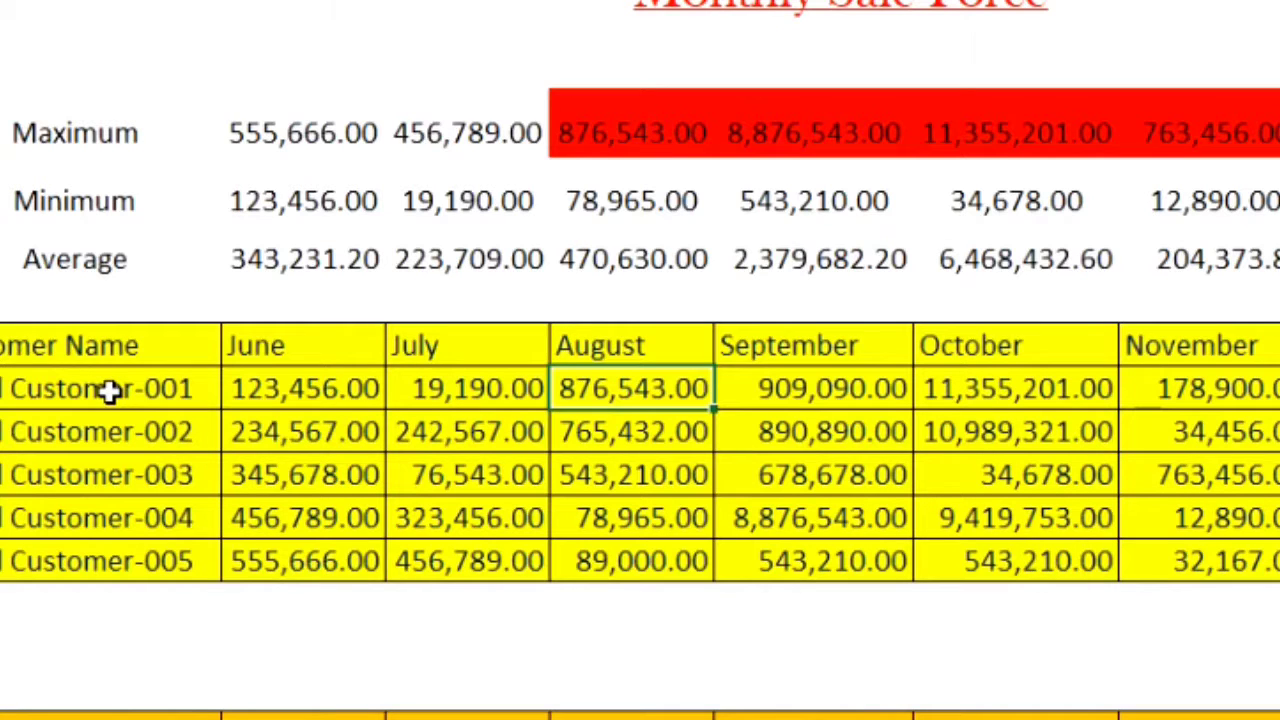
Step: Clear the August sales values of the first two retail customers (E9 and E10) to test the highlight rule
{"action": "left_click", "coordinate": [219, 396]}
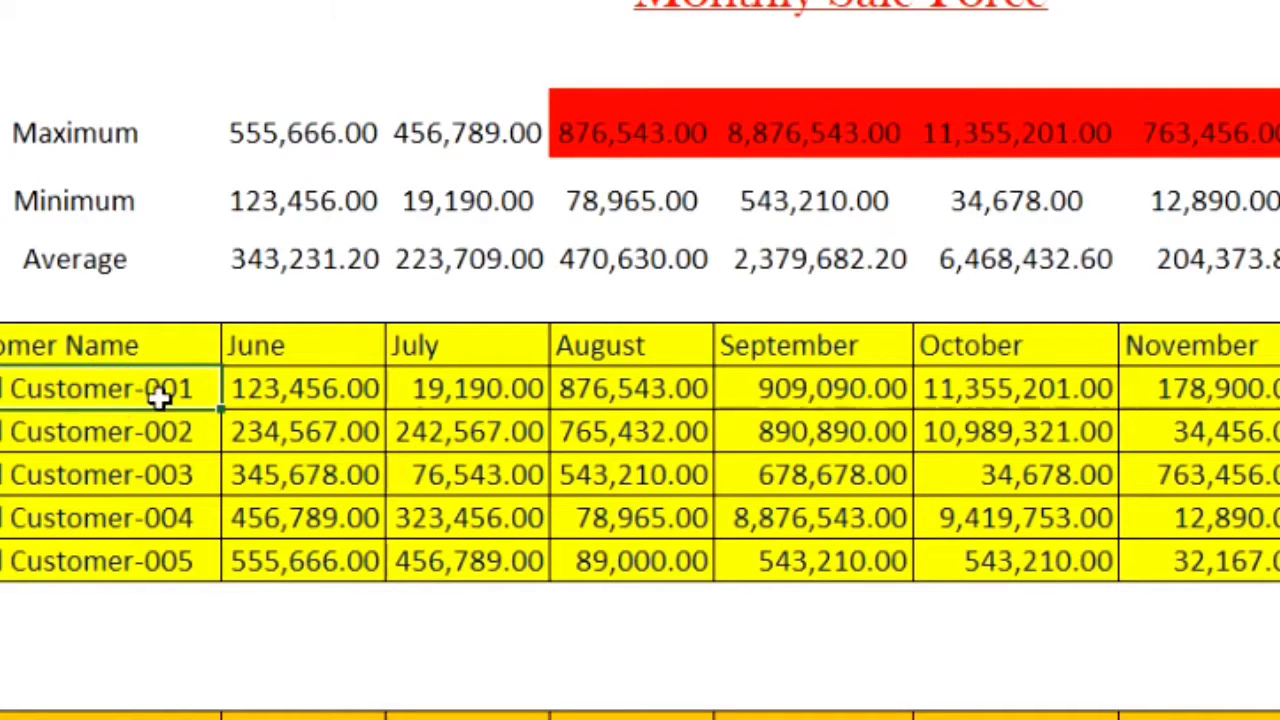
{"action": "left_click", "coordinate": [620, 390]}
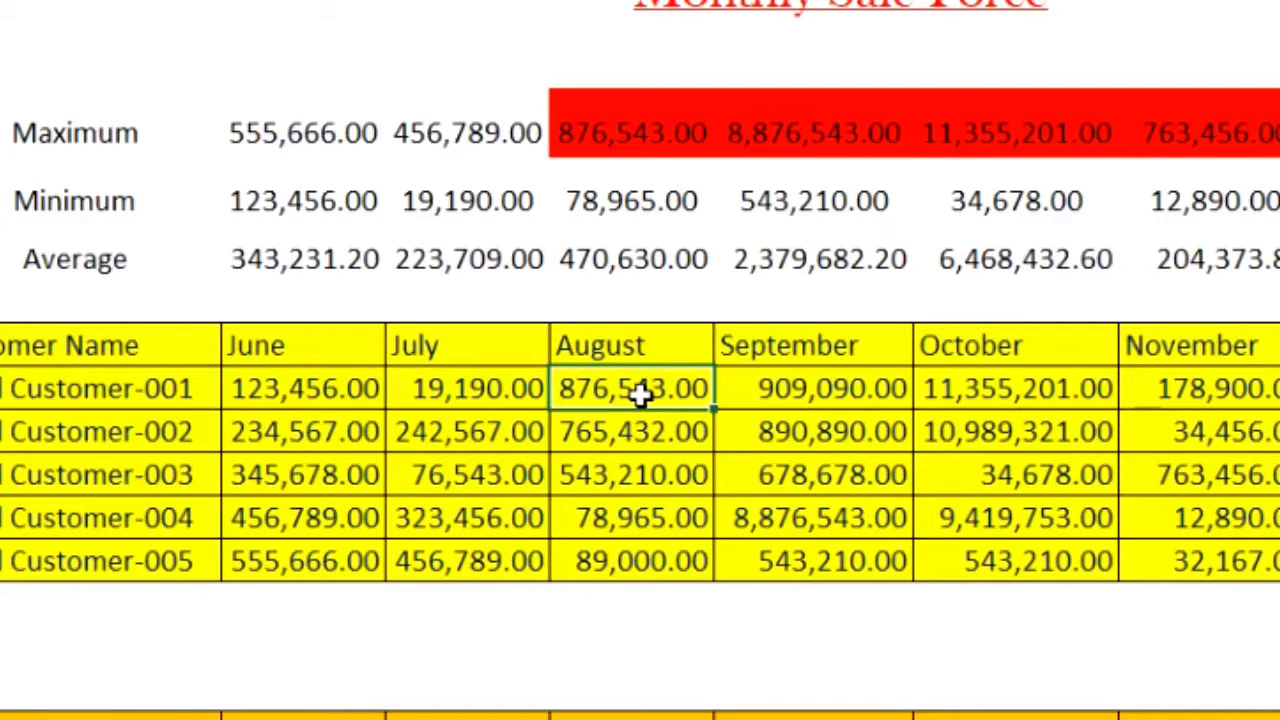
{"action": "key", "text": "Delete"}
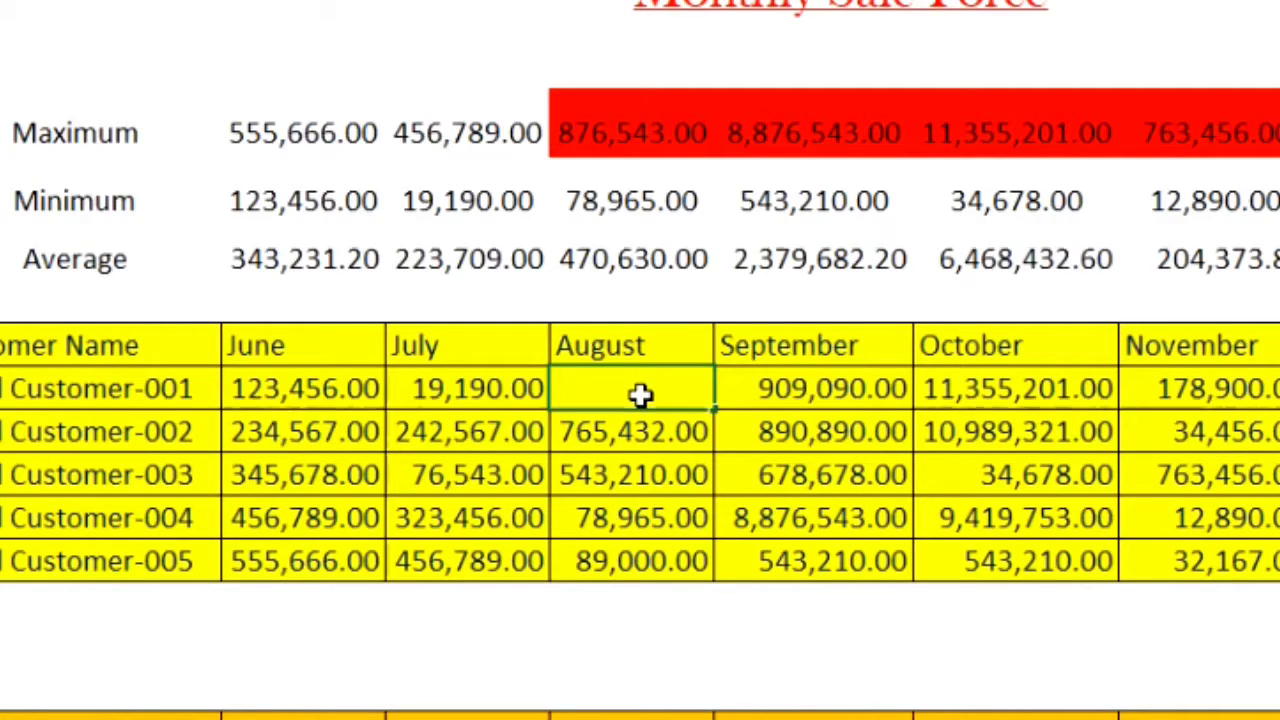
{"action": "double_click", "coordinate": [777, 399]}
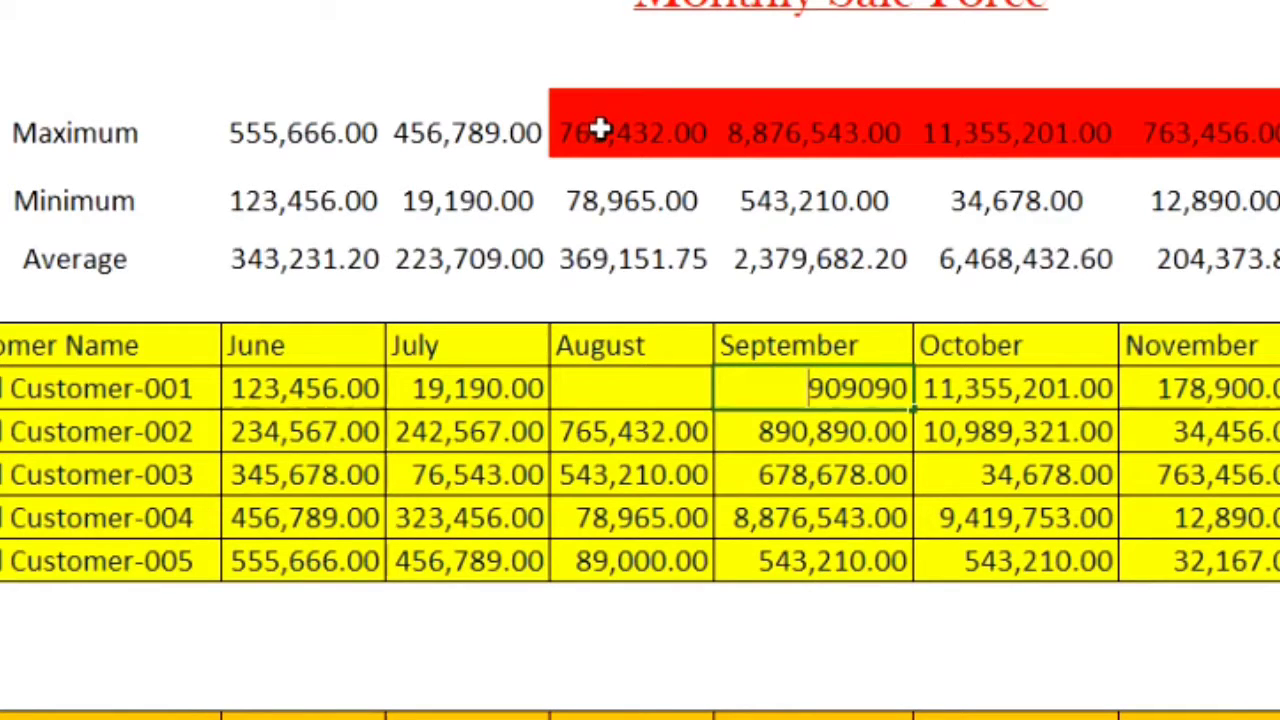
{"action": "left_click", "coordinate": [137, 443]}
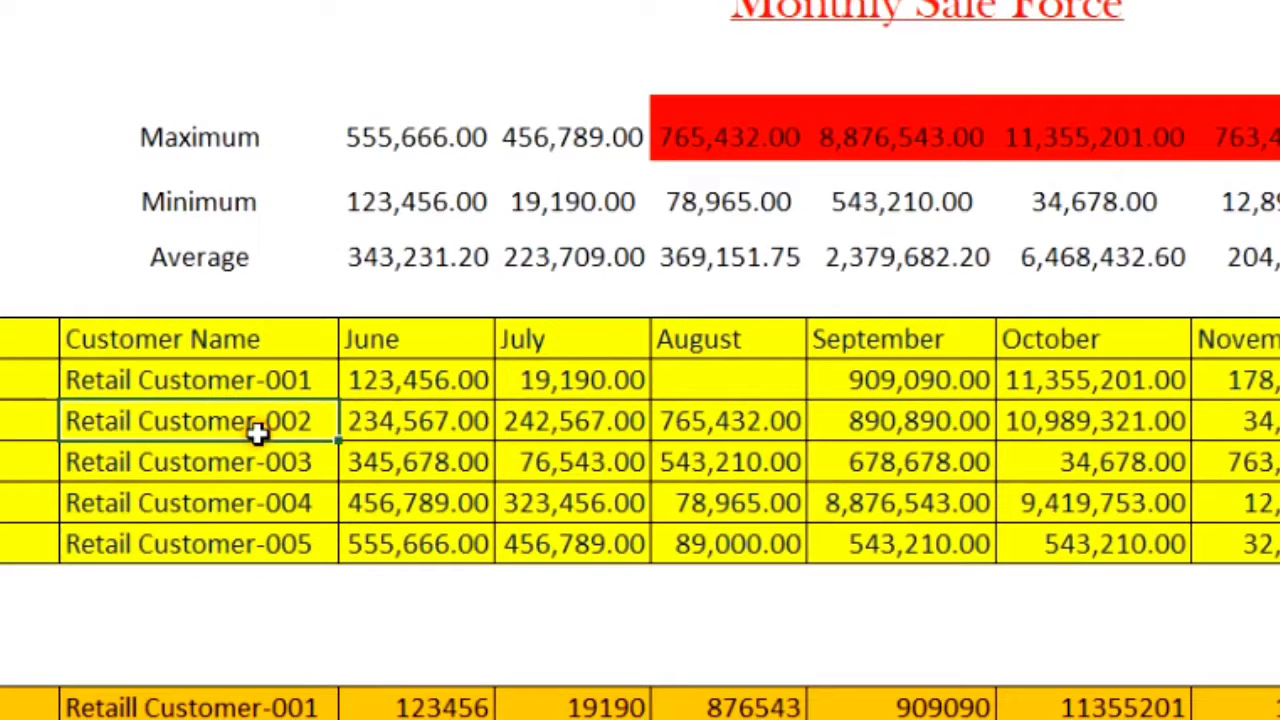
{"action": "left_click", "coordinate": [742, 424]}
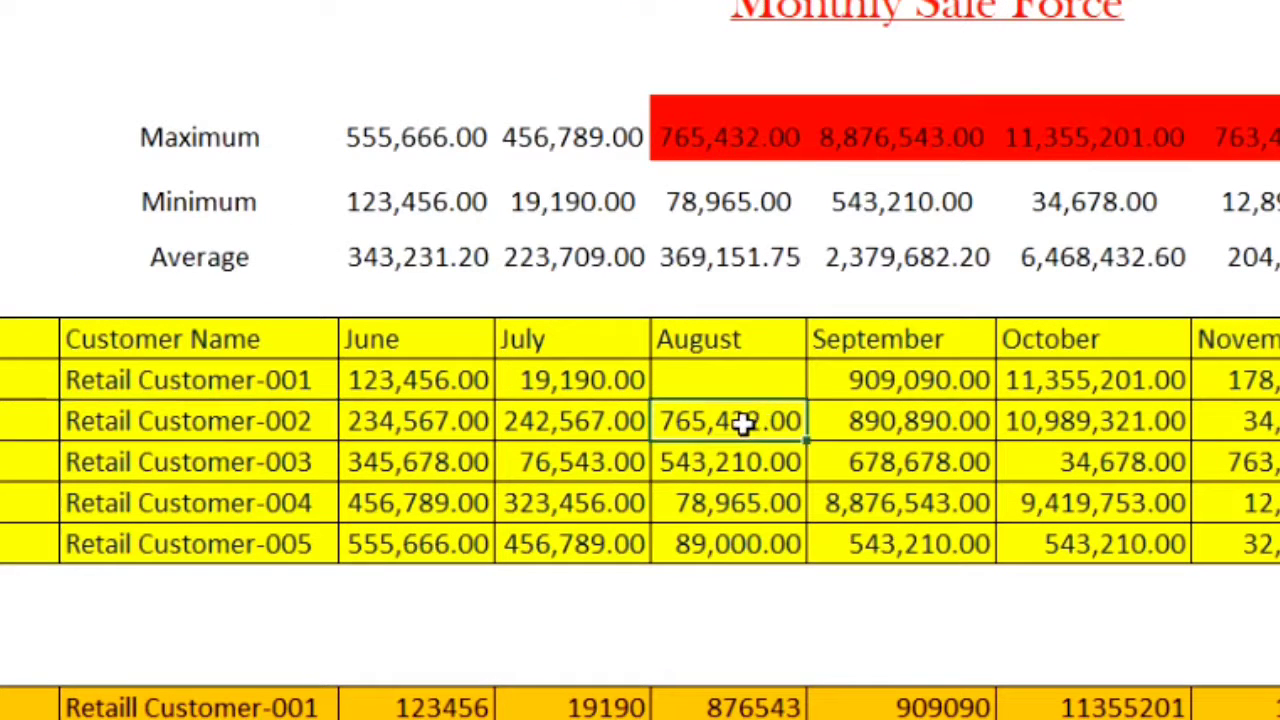
{"action": "key", "text": "Delete"}
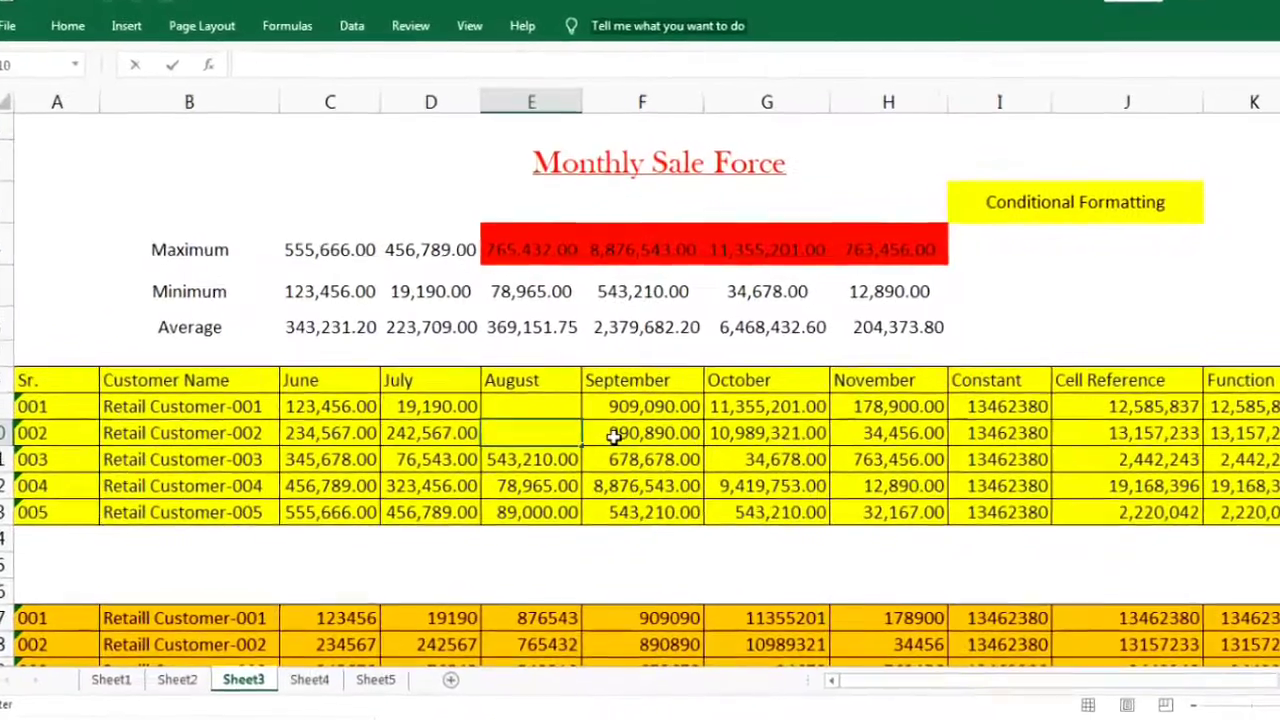
{"action": "left_click", "coordinate": [614, 436]}
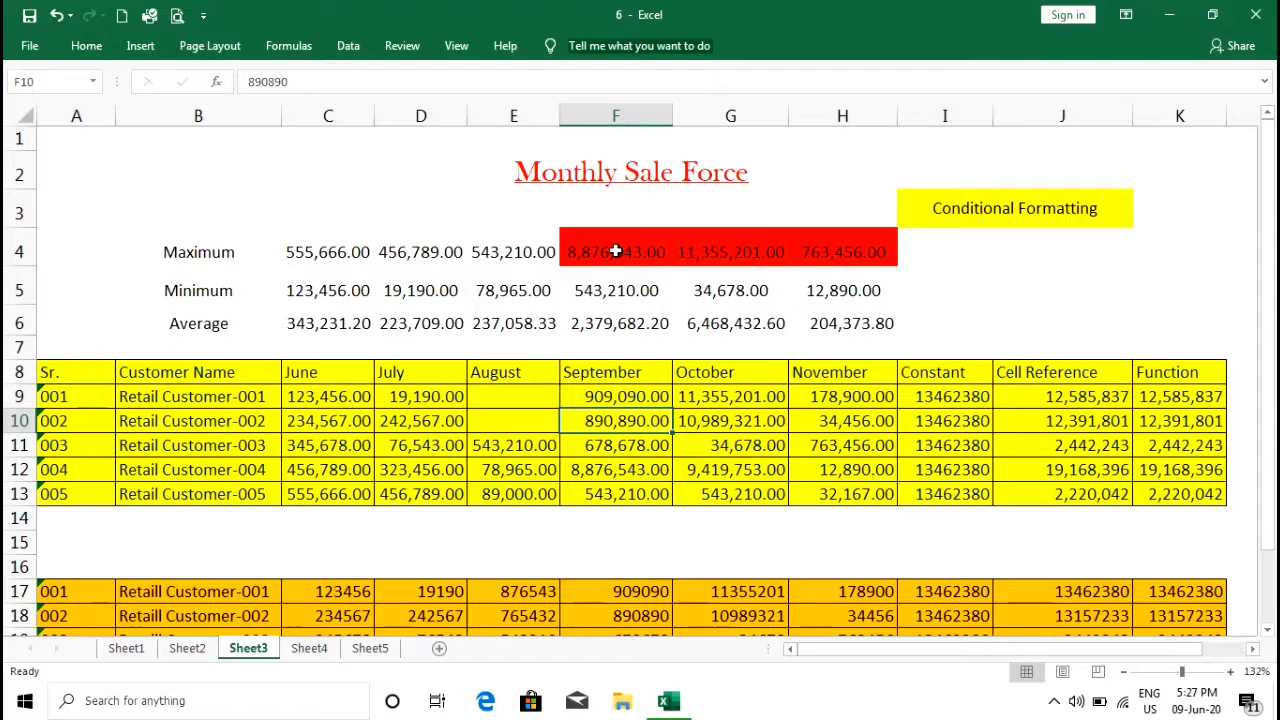
Step: Undo the clearing of the two August sales values in E10 and E9
{"action": "key", "text": "ctrl+z"}
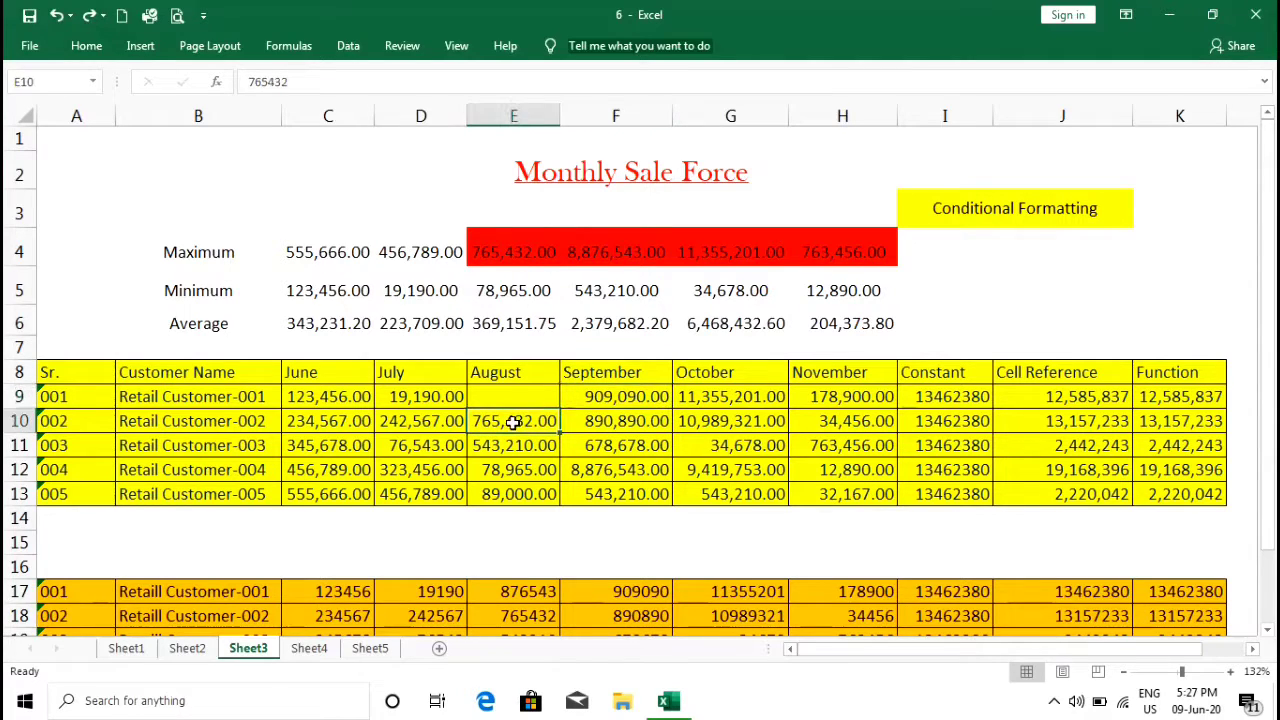
{"action": "key", "text": "ctrl+z"}
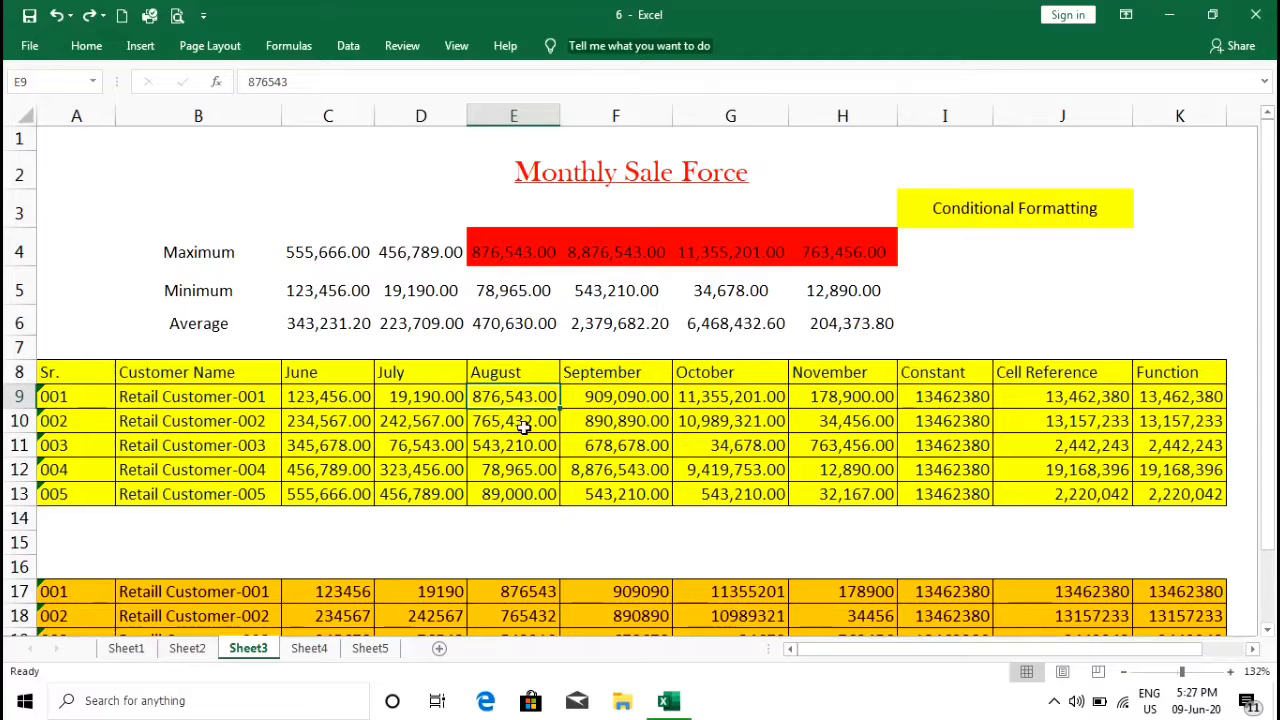
Step: Start a Less Than highlight rule on the Minimum values in C5:H5 with a threshold of 200,000
{"action": "left_click", "coordinate": [292, 292]}
{"action": "left_click_drag", "start_coordinate": [292, 292], "coordinate": [843, 295]}
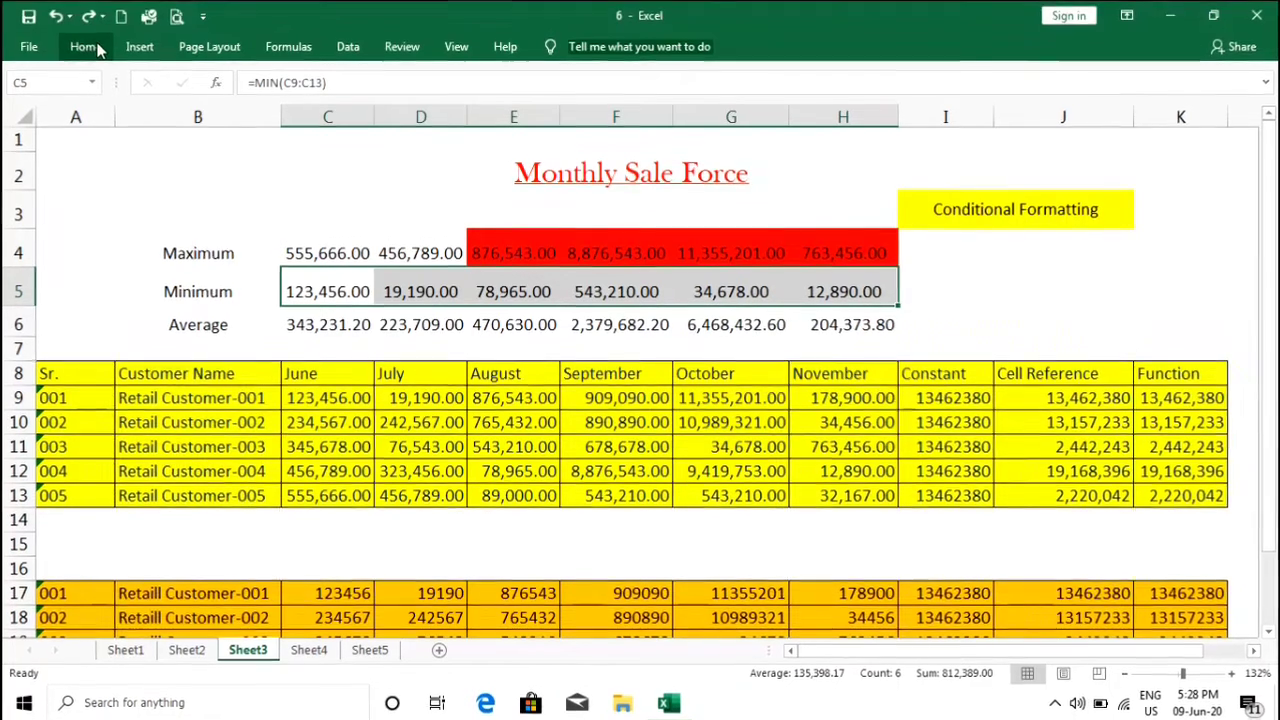
{"action": "left_click", "coordinate": [88, 46]}
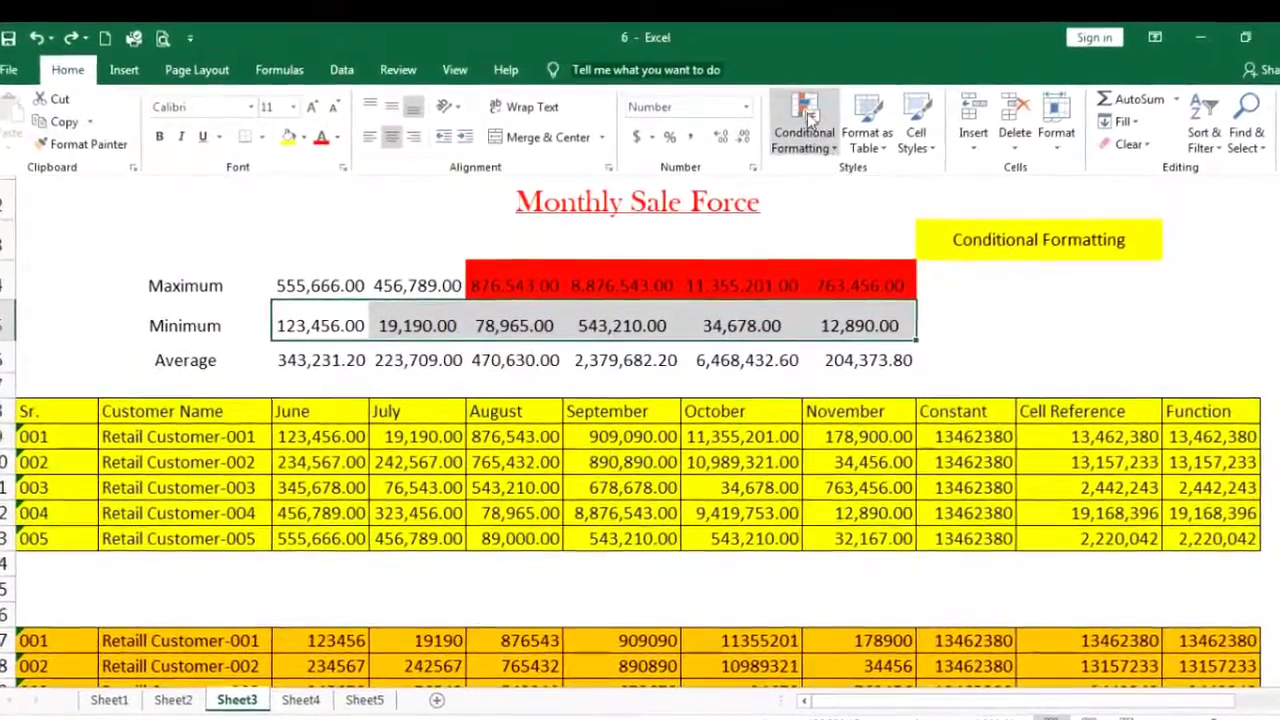
{"action": "left_click", "coordinate": [806, 115]}
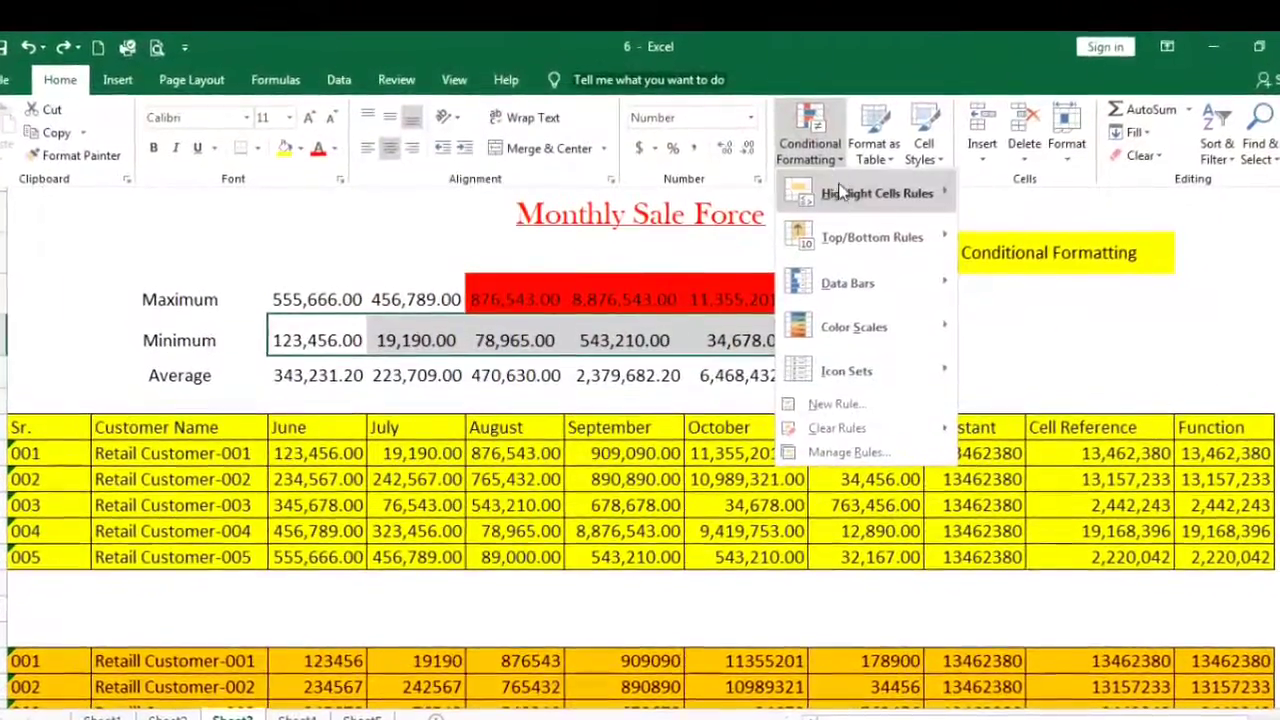
{"action": "mouse_move", "coordinate": [840, 192]}
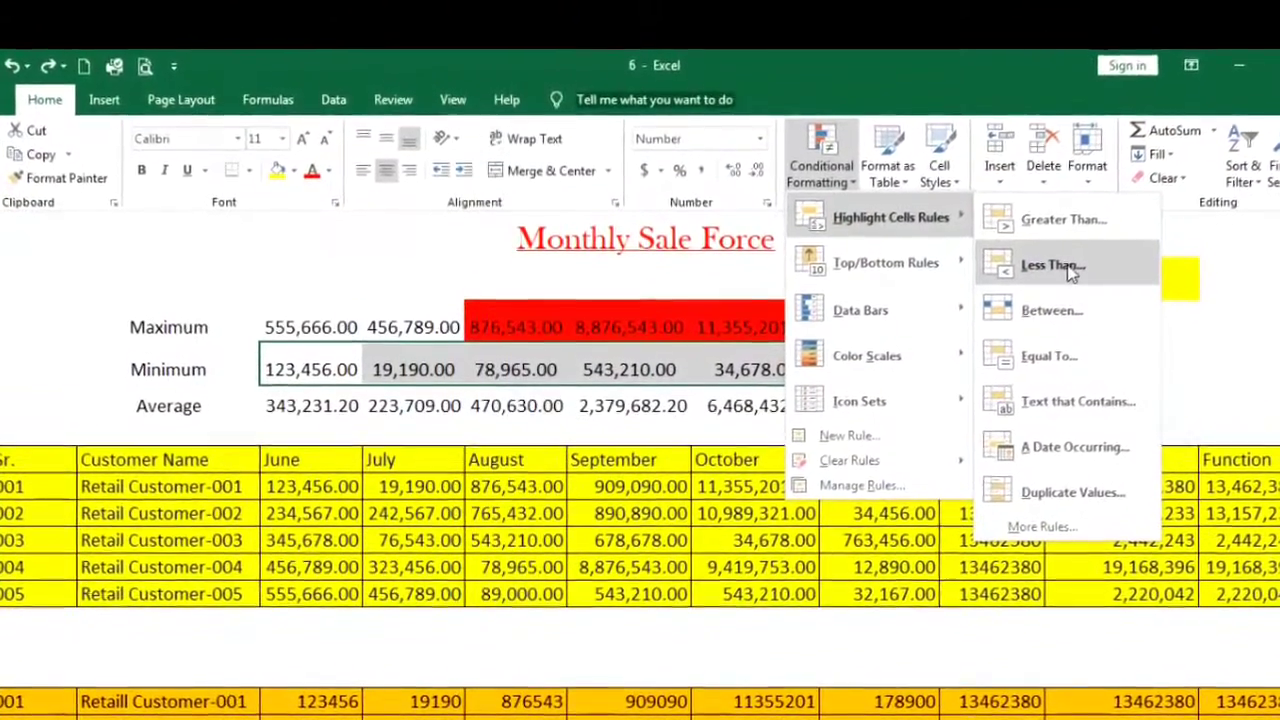
{"action": "left_click", "coordinate": [1060, 274]}
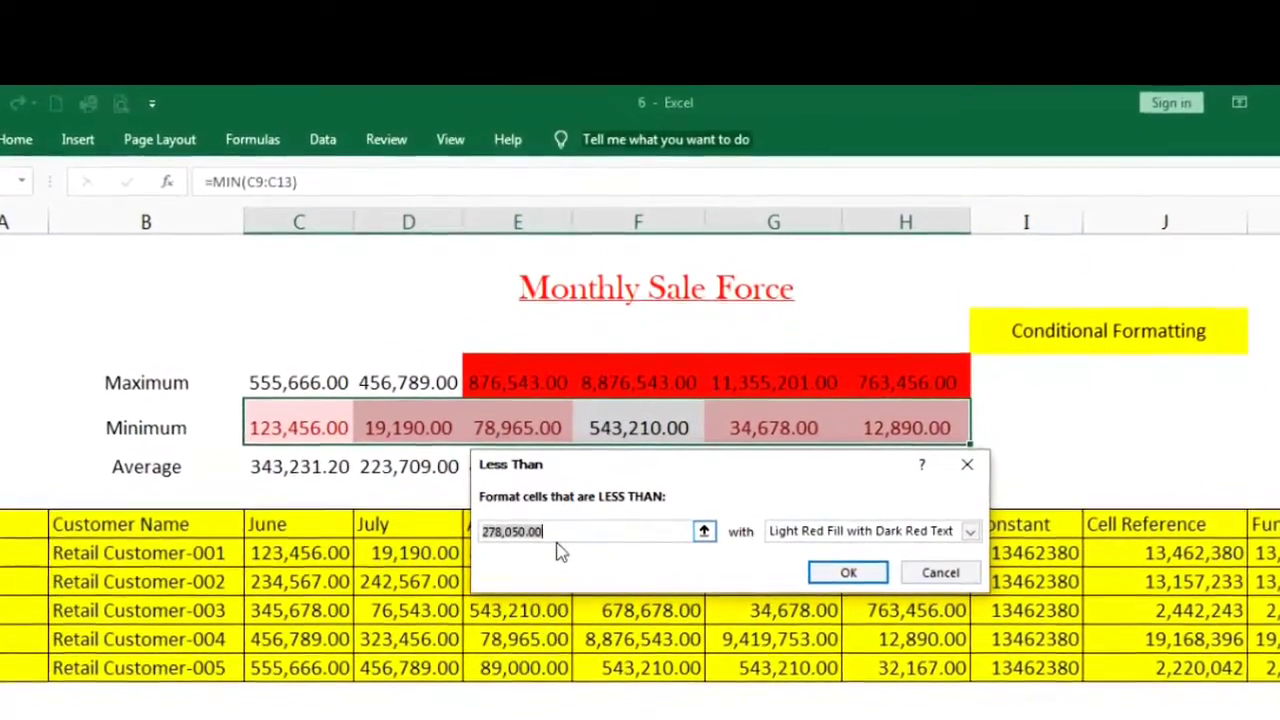
{"action": "key", "text": "BackSpace"}
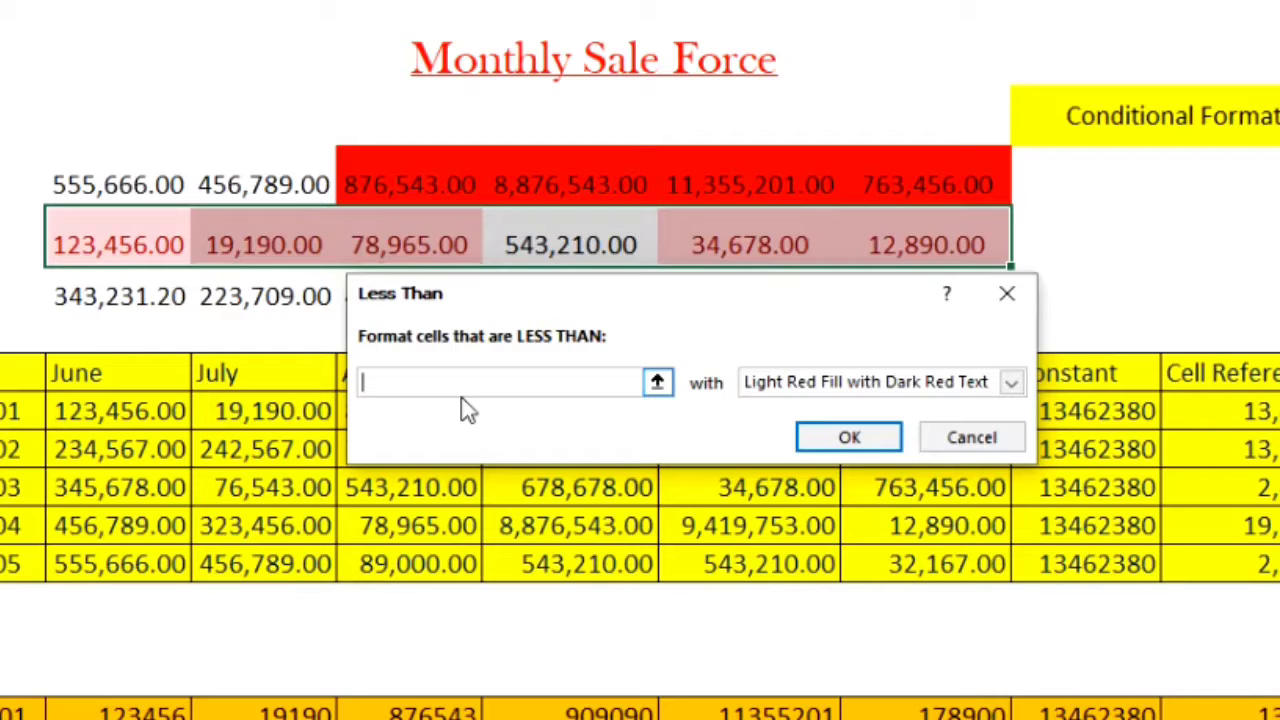
{"action": "type", "text": "2"}
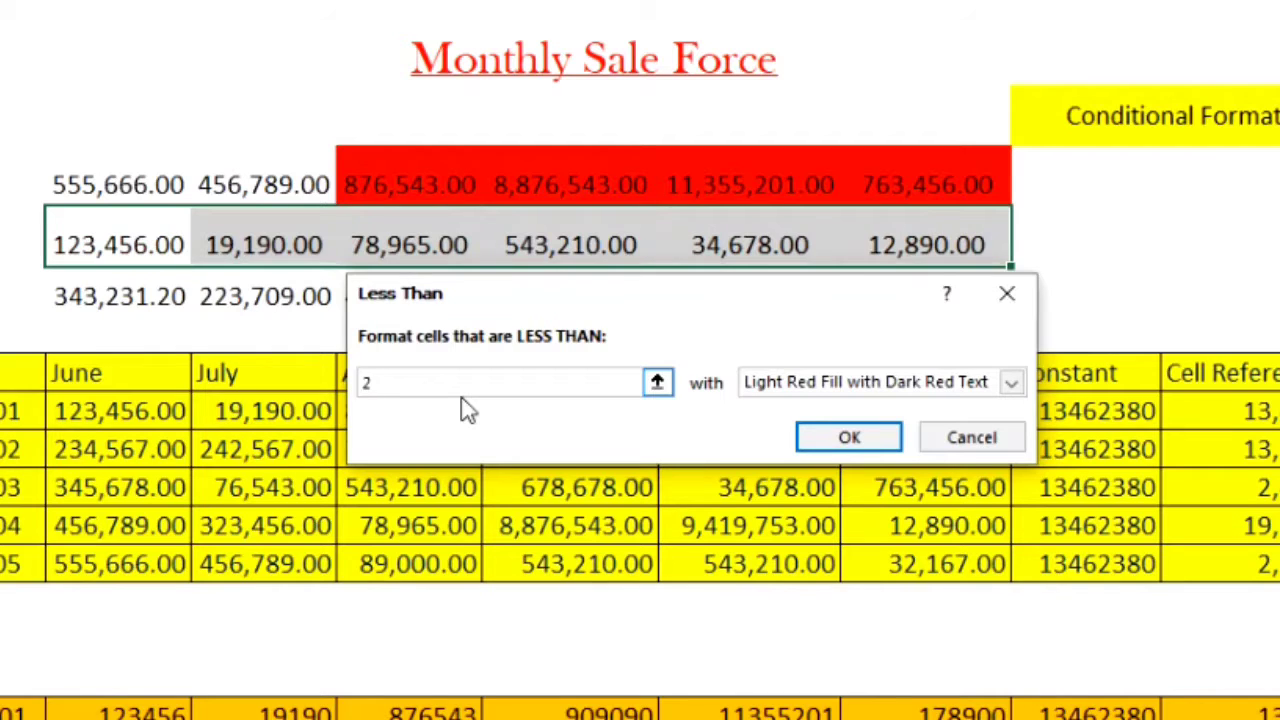
{"action": "type", "text": "00,"}
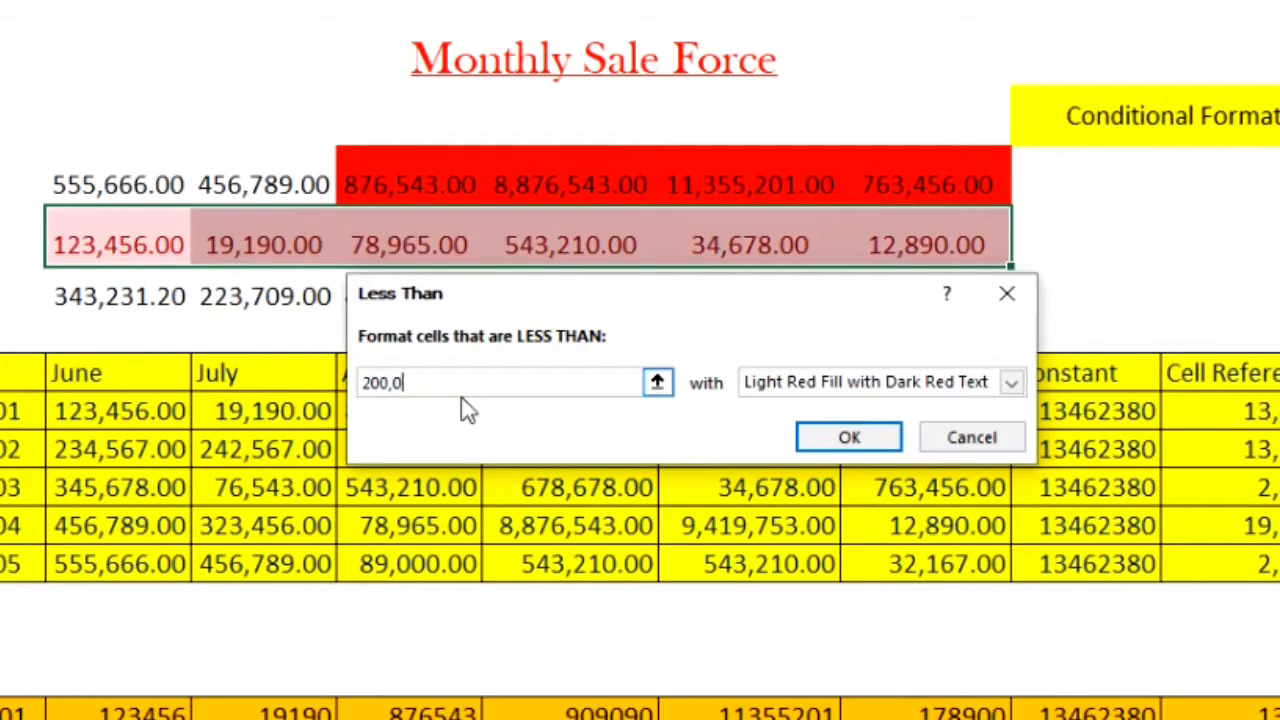
{"action": "type", "text": "000"}
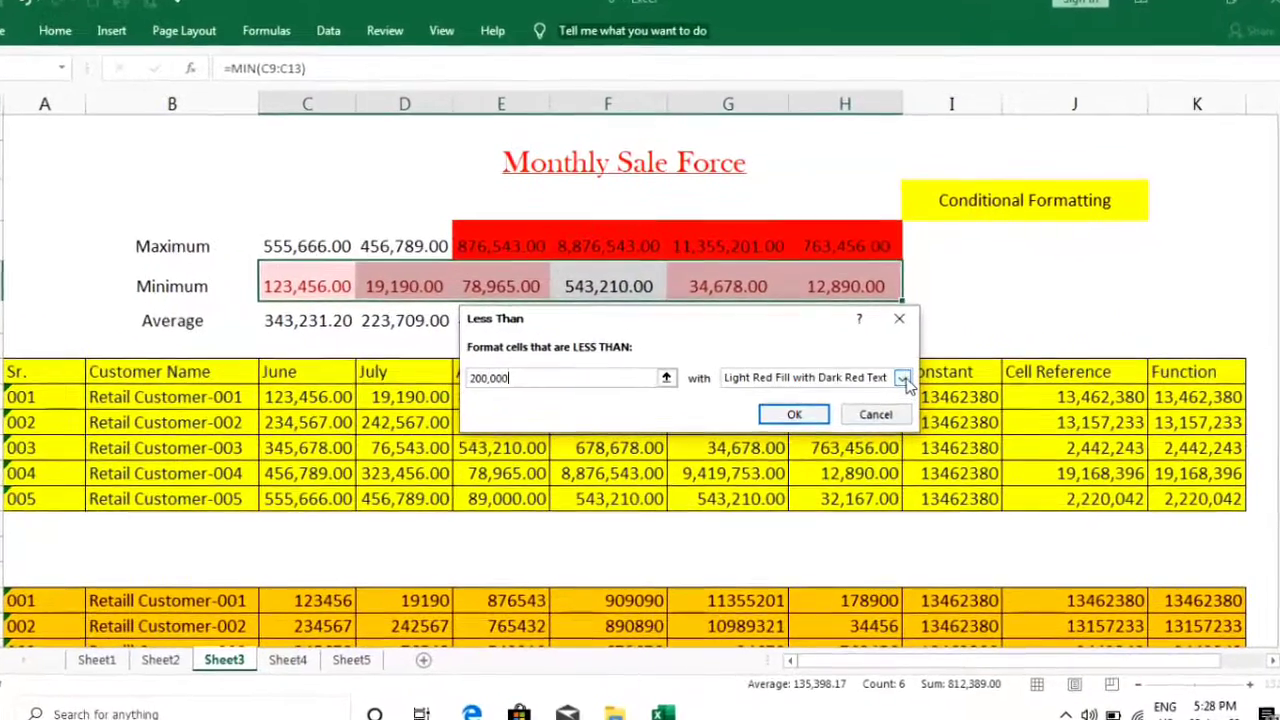
Step: Give the Less Than rule a custom format with a yellow background fill and apply it to the Minimum row
{"action": "left_click", "coordinate": [903, 379]}
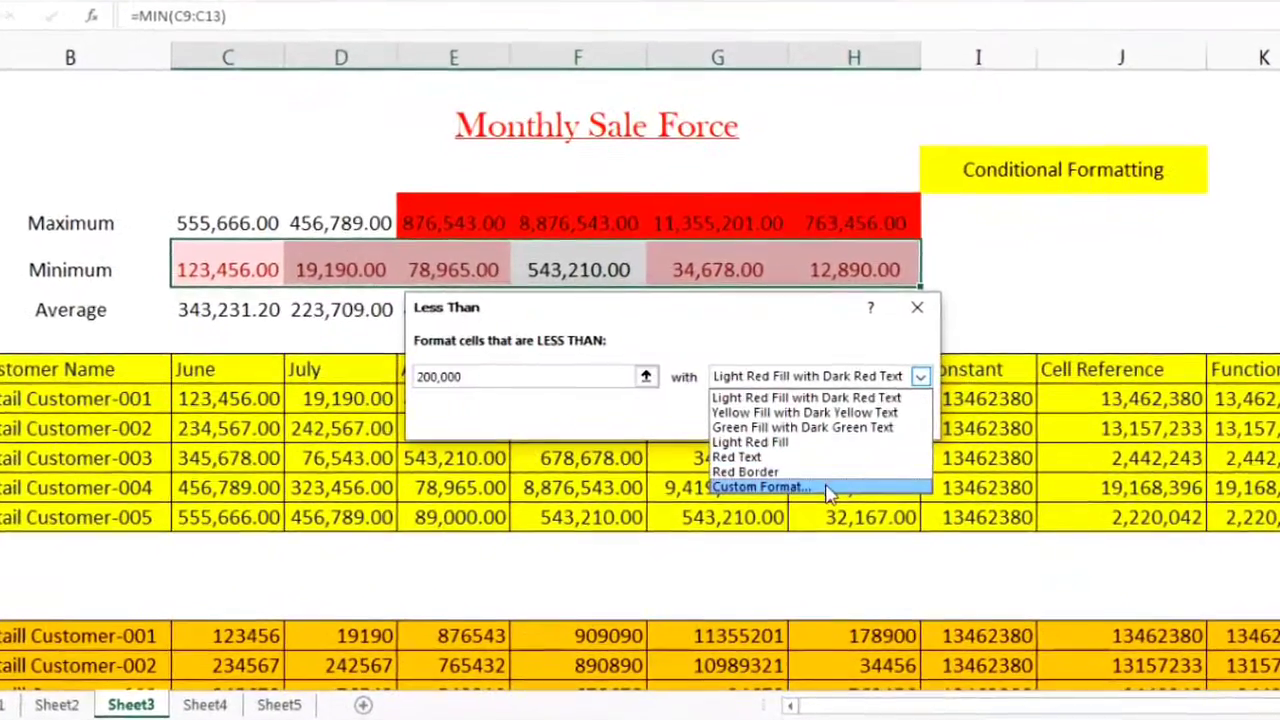
{"action": "left_click", "coordinate": [828, 488]}
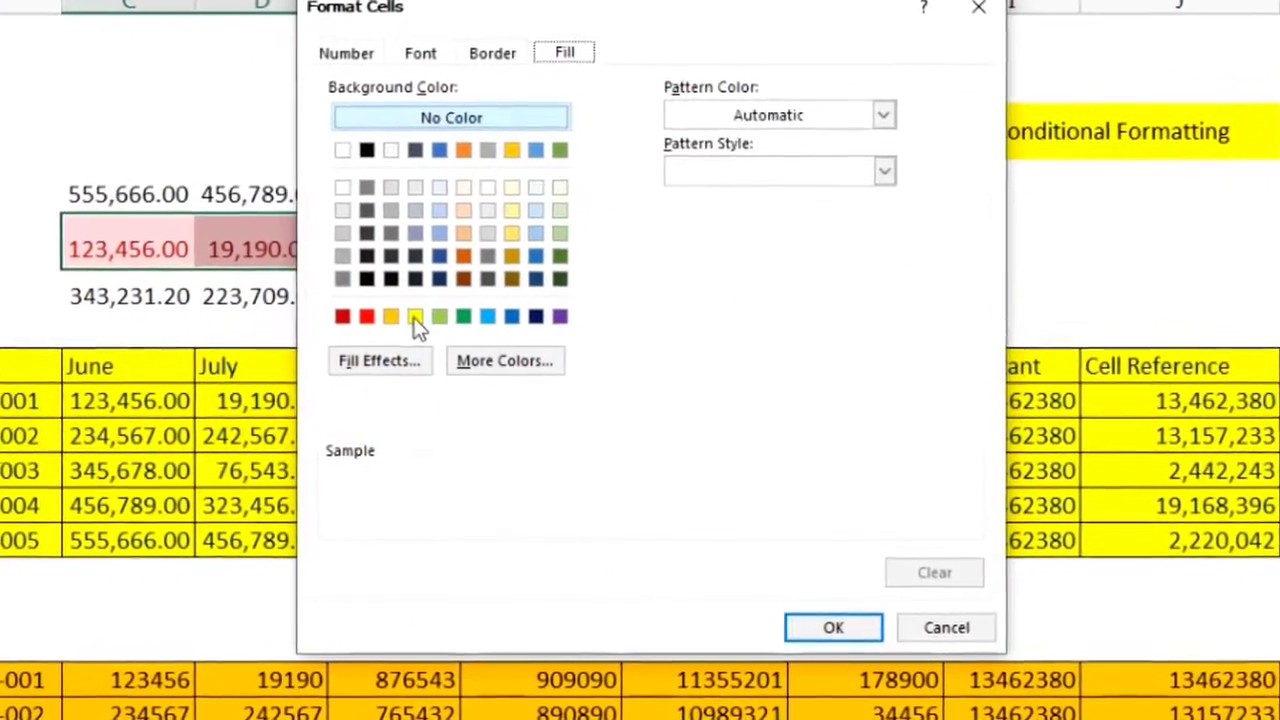
{"action": "left_click", "coordinate": [426, 318]}
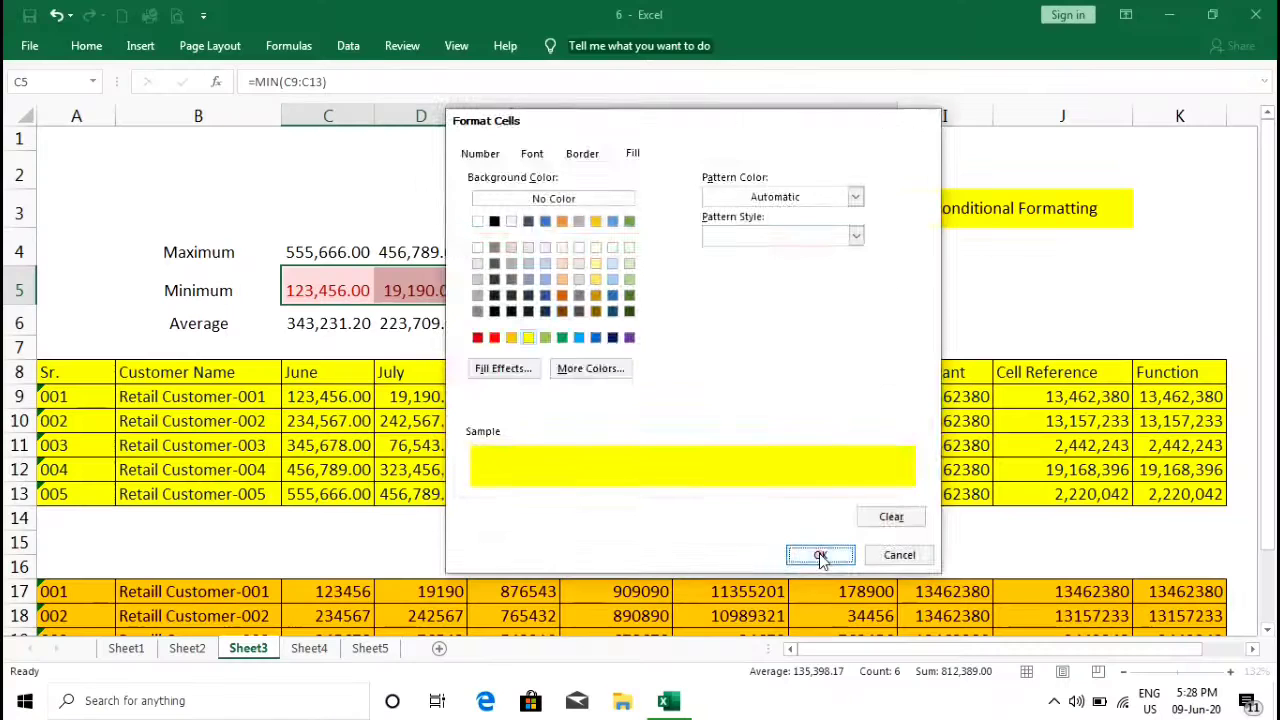
{"action": "left_click", "coordinate": [837, 647]}
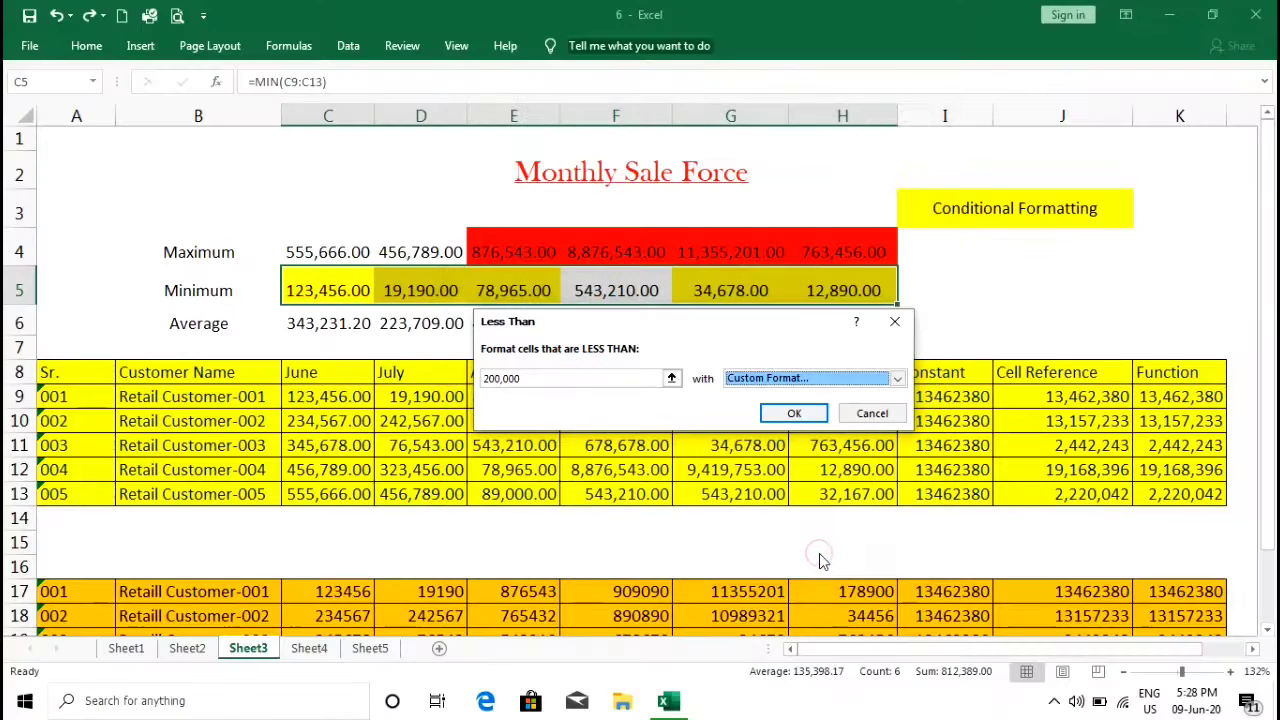
{"action": "left_click", "coordinate": [793, 412]}
{"action": "left_click", "coordinate": [930, 285]}
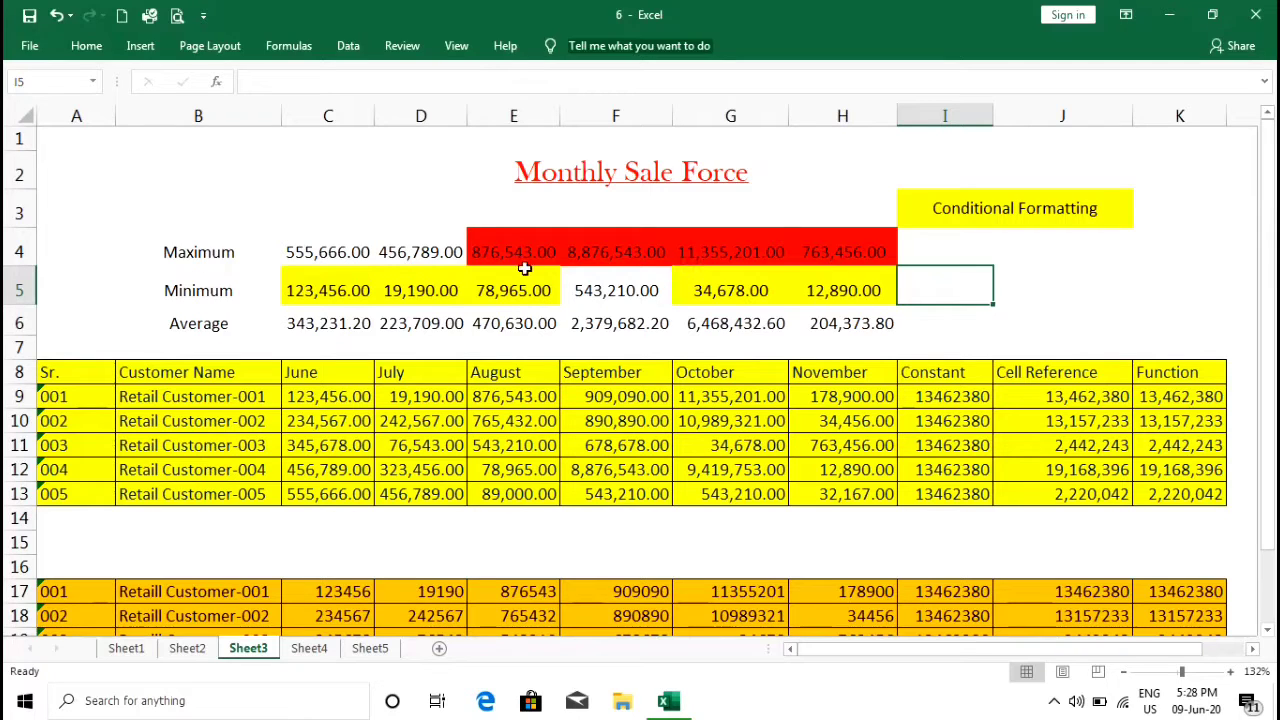
Step: Examine the highlighted Minimum values for June, July, August, October and November
{"action": "left_click", "coordinate": [323, 289]}
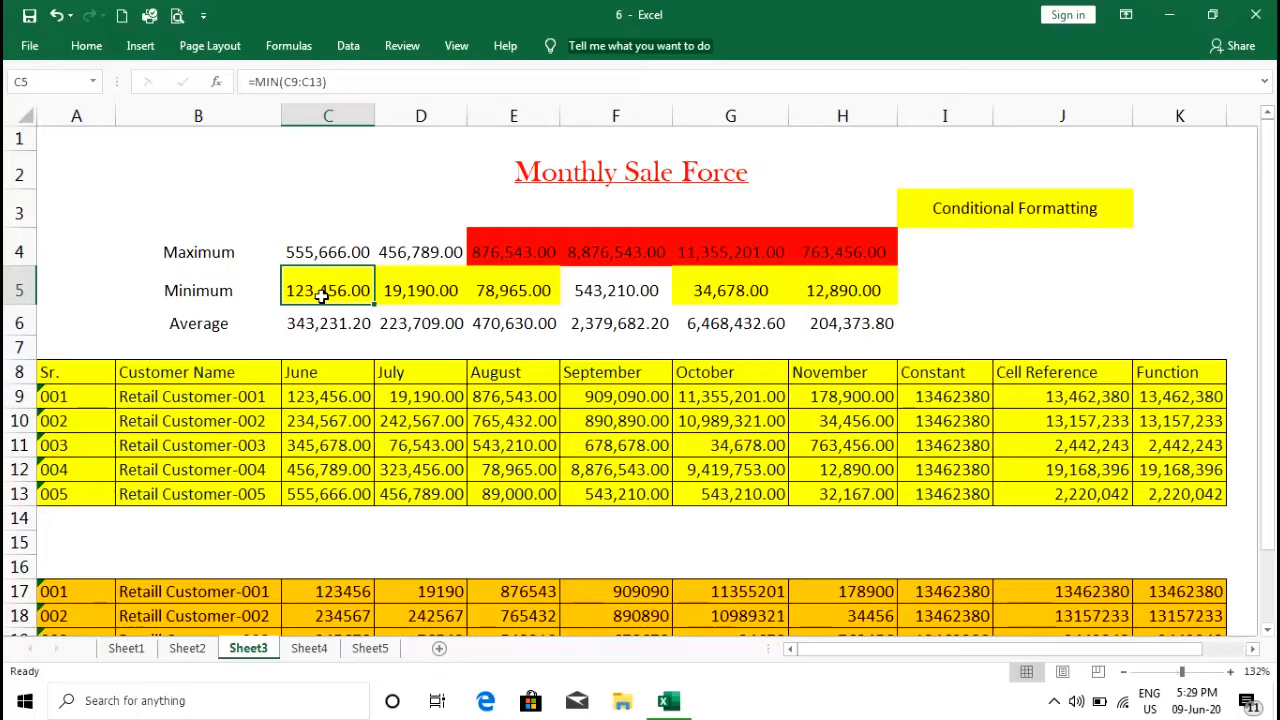
{"action": "left_click", "coordinate": [407, 287]}
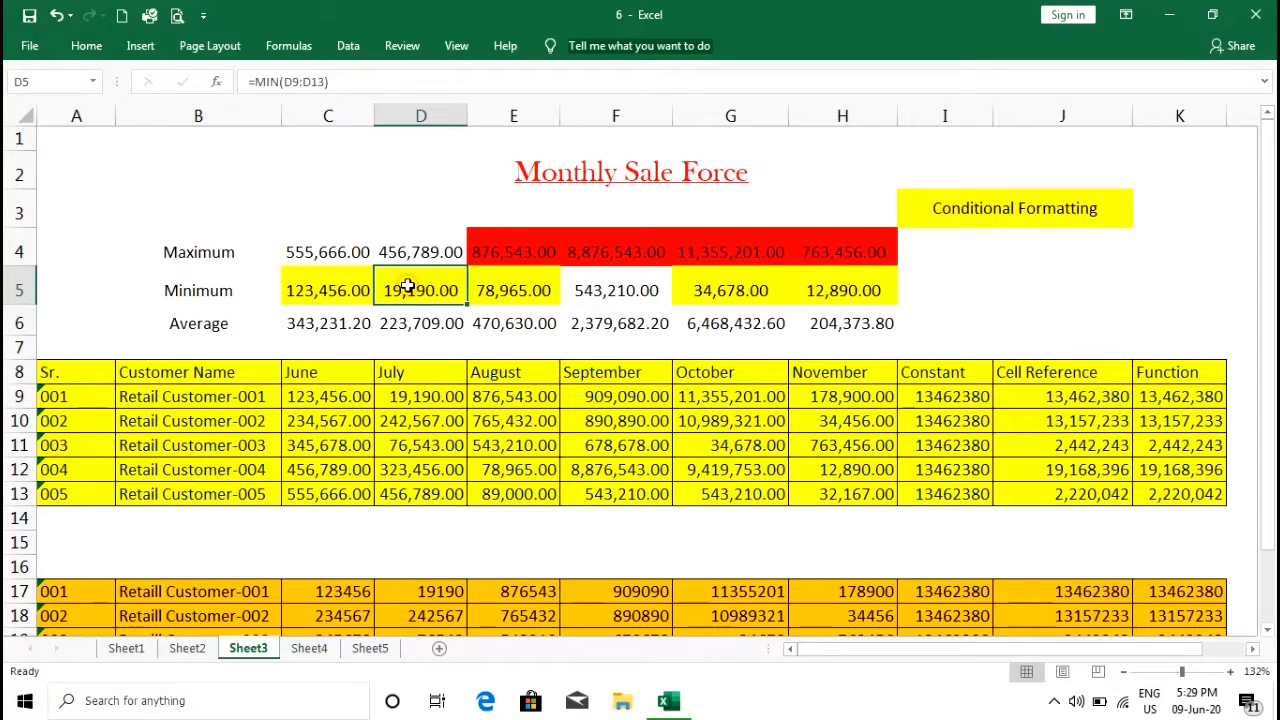
{"action": "left_click", "coordinate": [494, 289]}
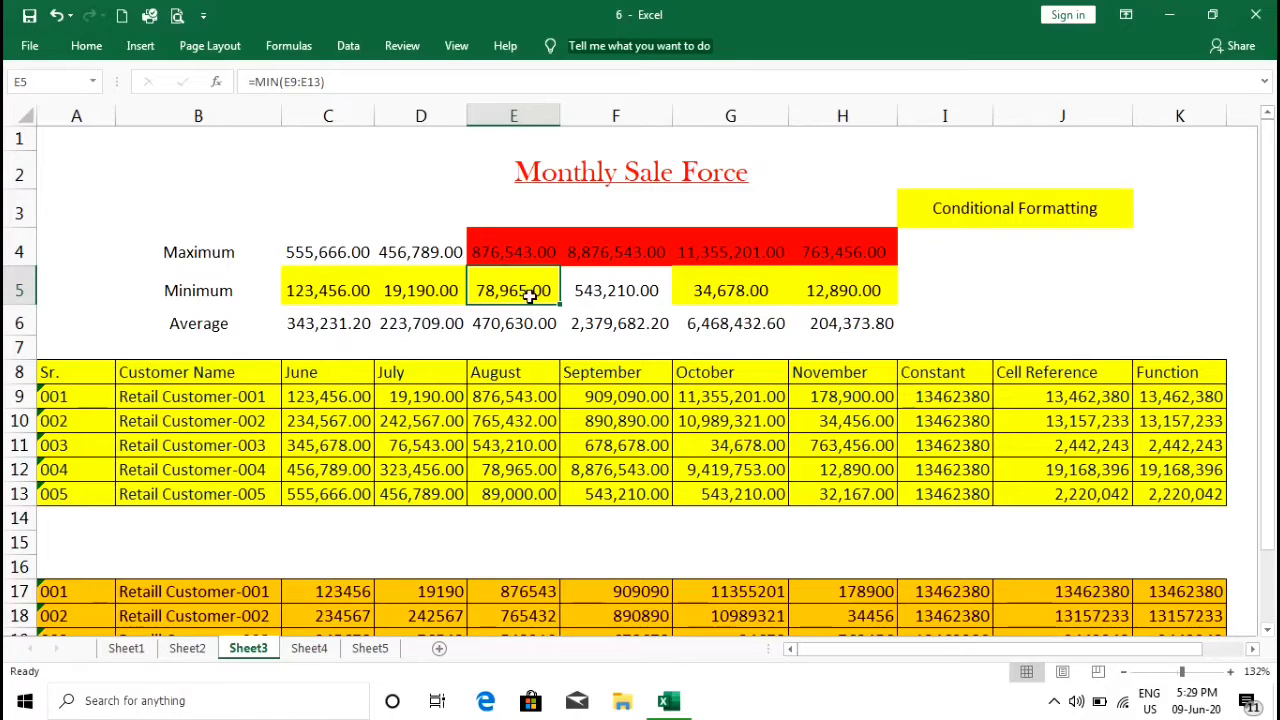
{"action": "left_click", "coordinate": [712, 290]}
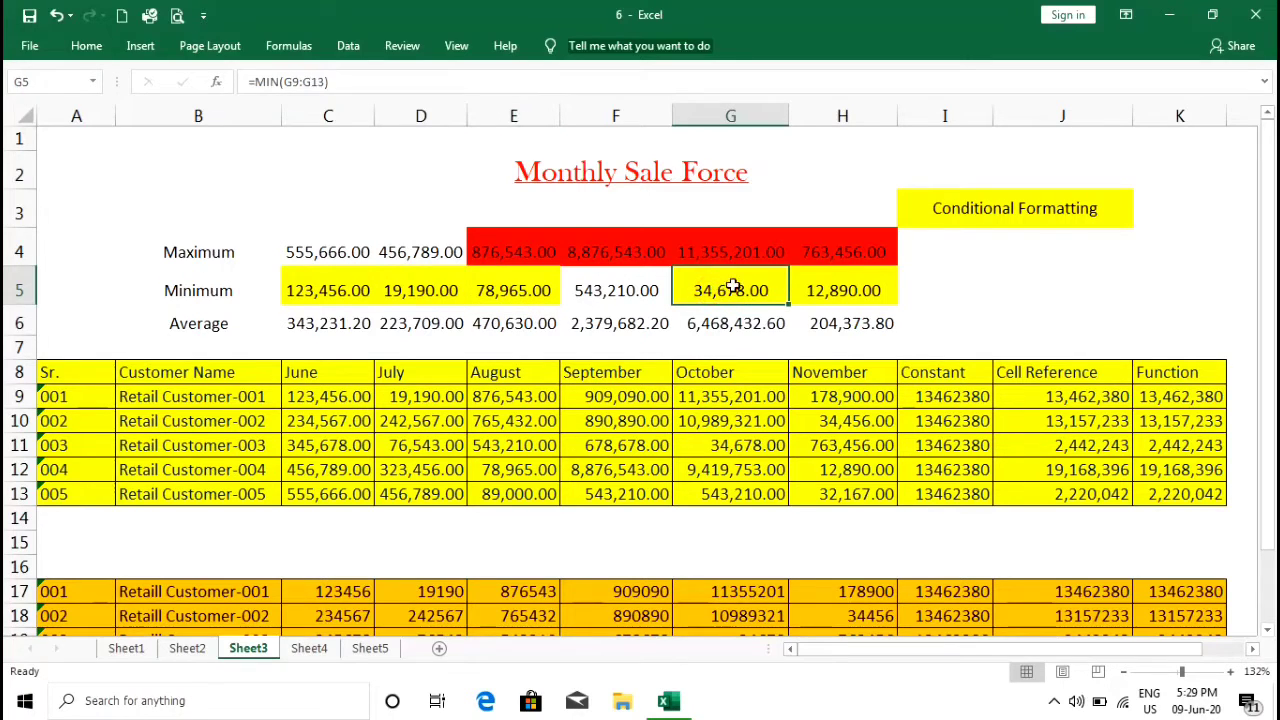
{"action": "left_click", "coordinate": [813, 289]}
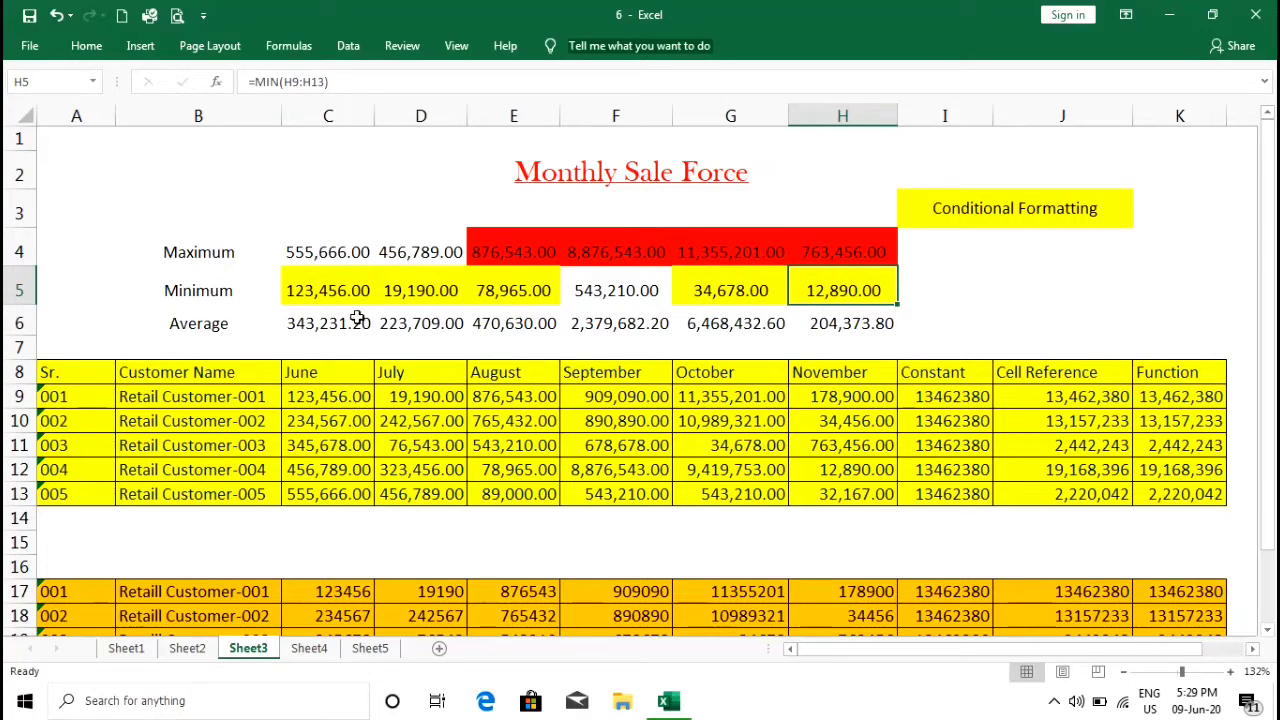
Step: Start a Between highlight rule on the Average values in C6:H6 with a lower limit of 200,000
{"action": "left_click", "coordinate": [307, 332]}
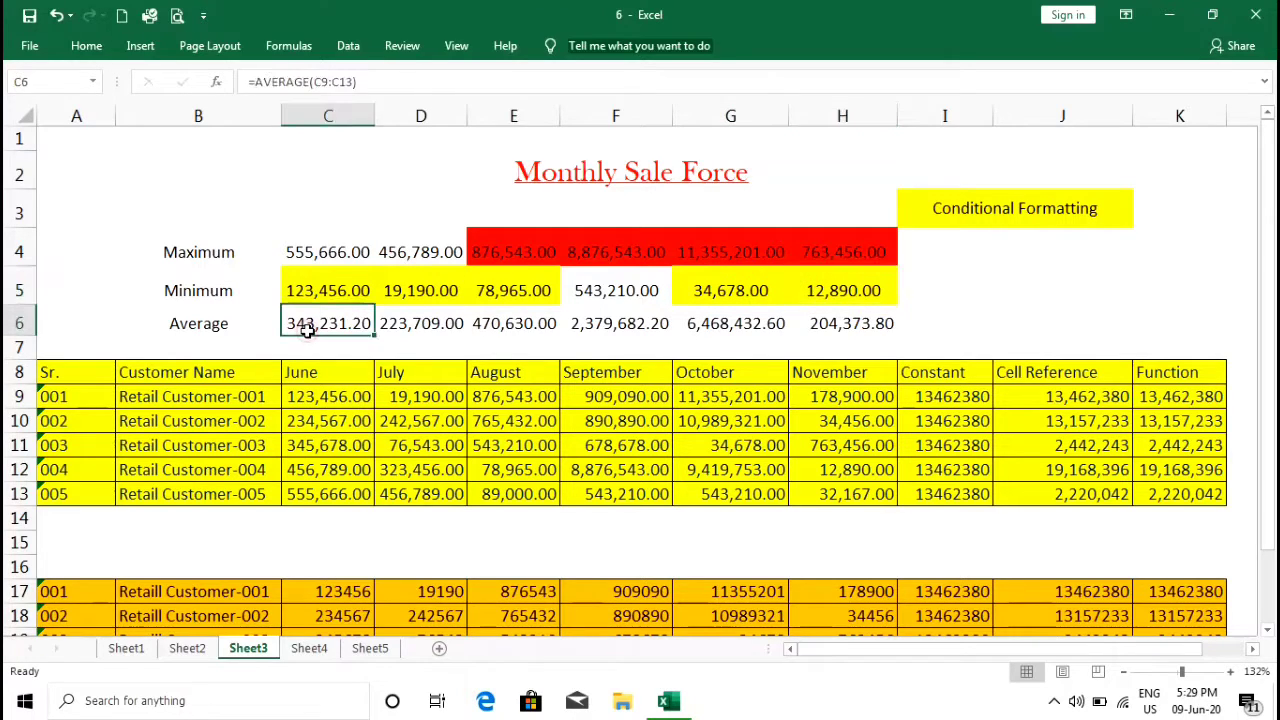
{"action": "left_click_drag", "start_coordinate": [310, 317], "coordinate": [845, 317]}
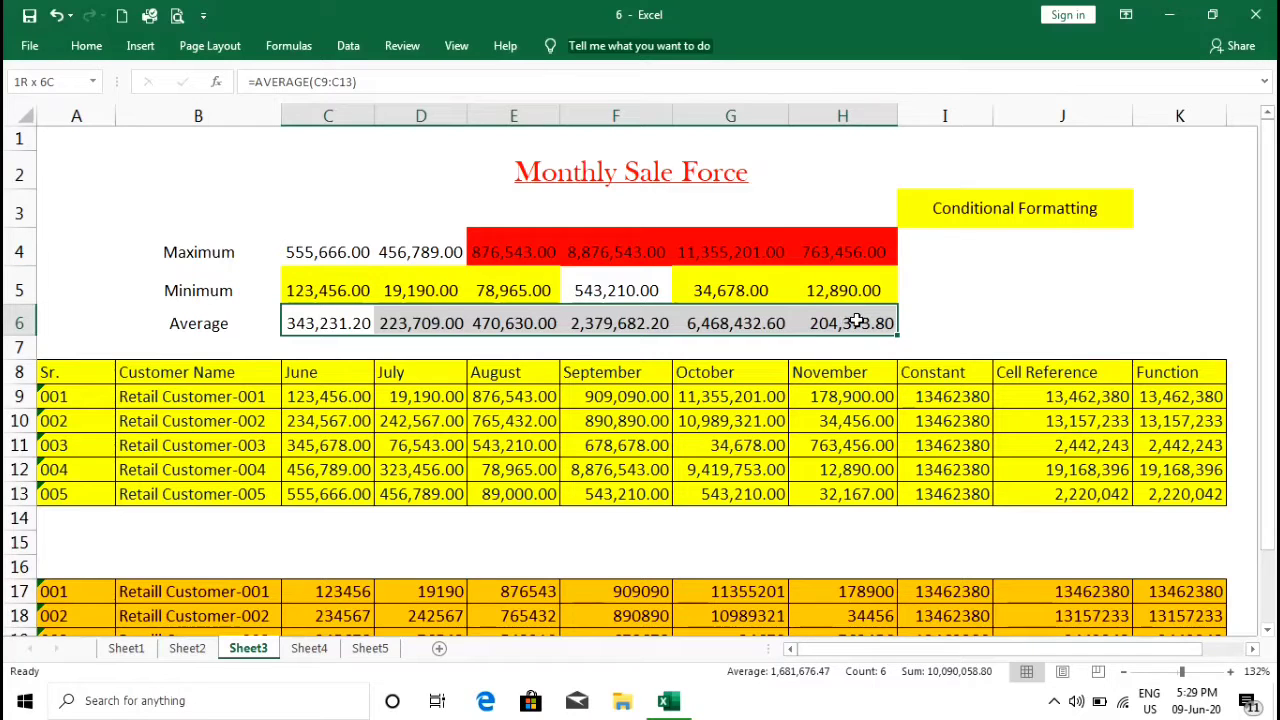
{"action": "left_click_drag", "start_coordinate": [858, 322], "coordinate": [858, 322]}
{"action": "left_click", "coordinate": [96, 52]}
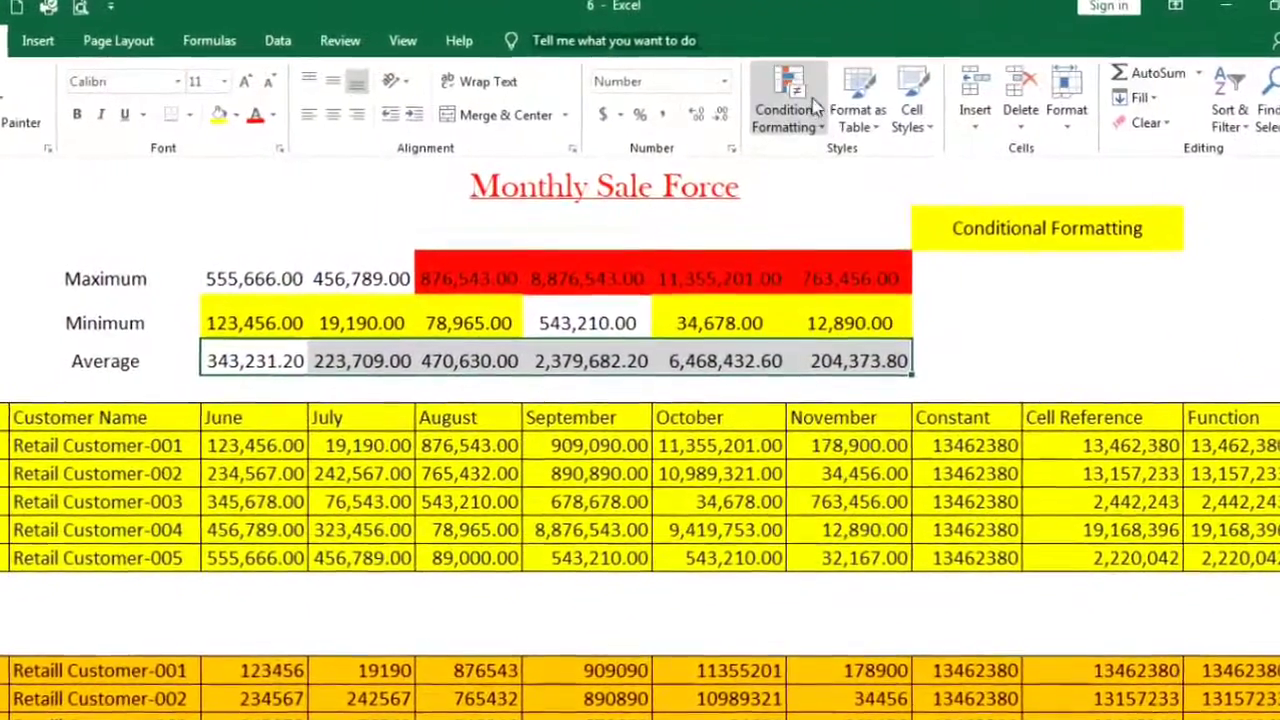
{"action": "left_click", "coordinate": [815, 105]}
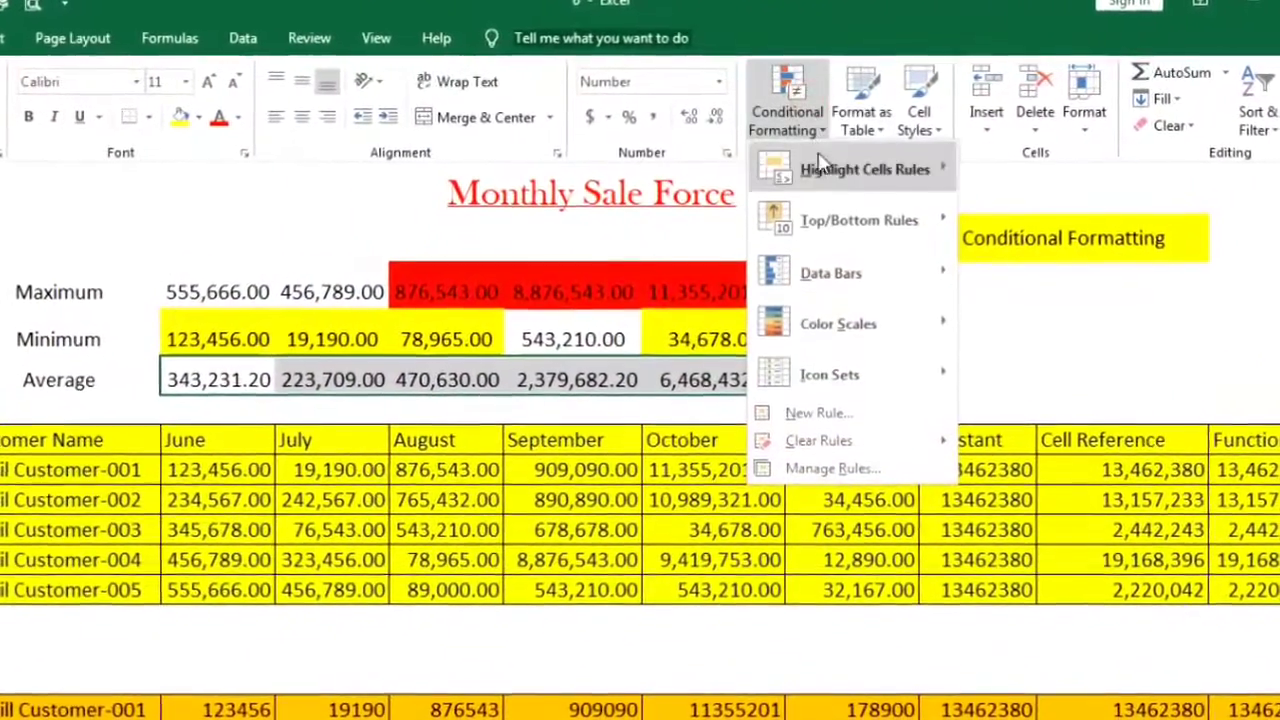
{"action": "mouse_move", "coordinate": [824, 163]}
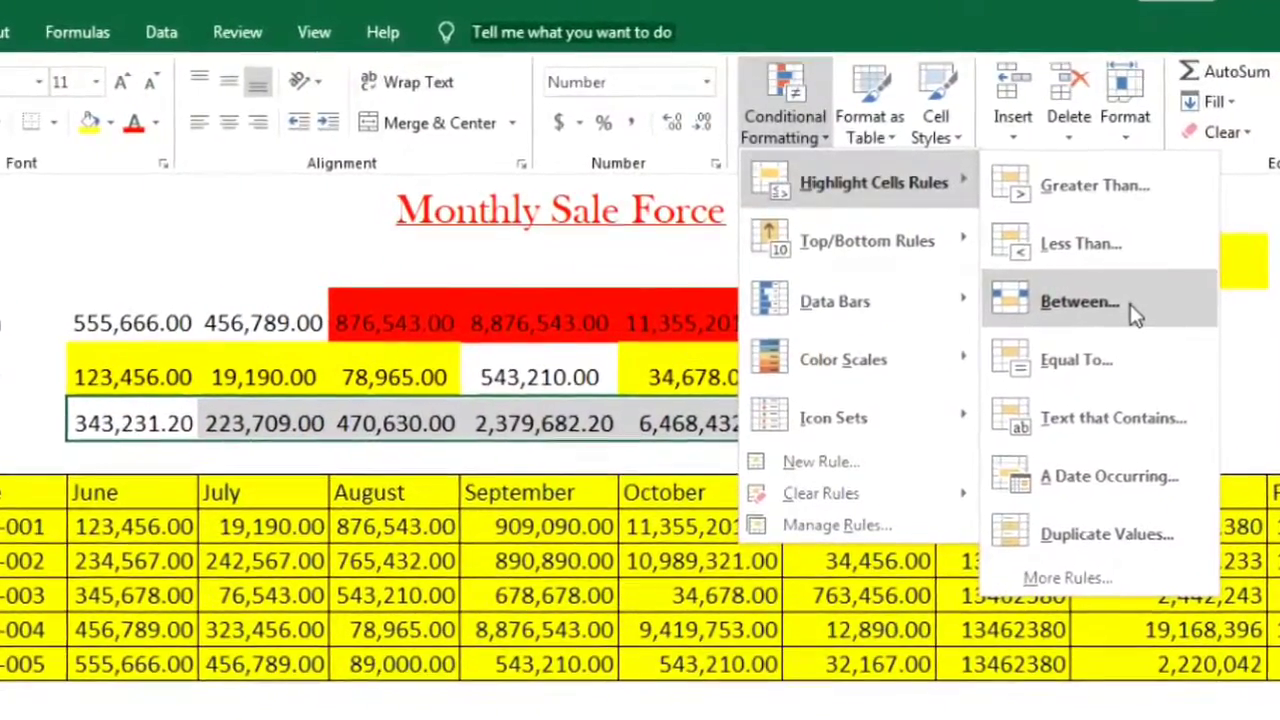
{"action": "left_click", "coordinate": [1122, 306]}
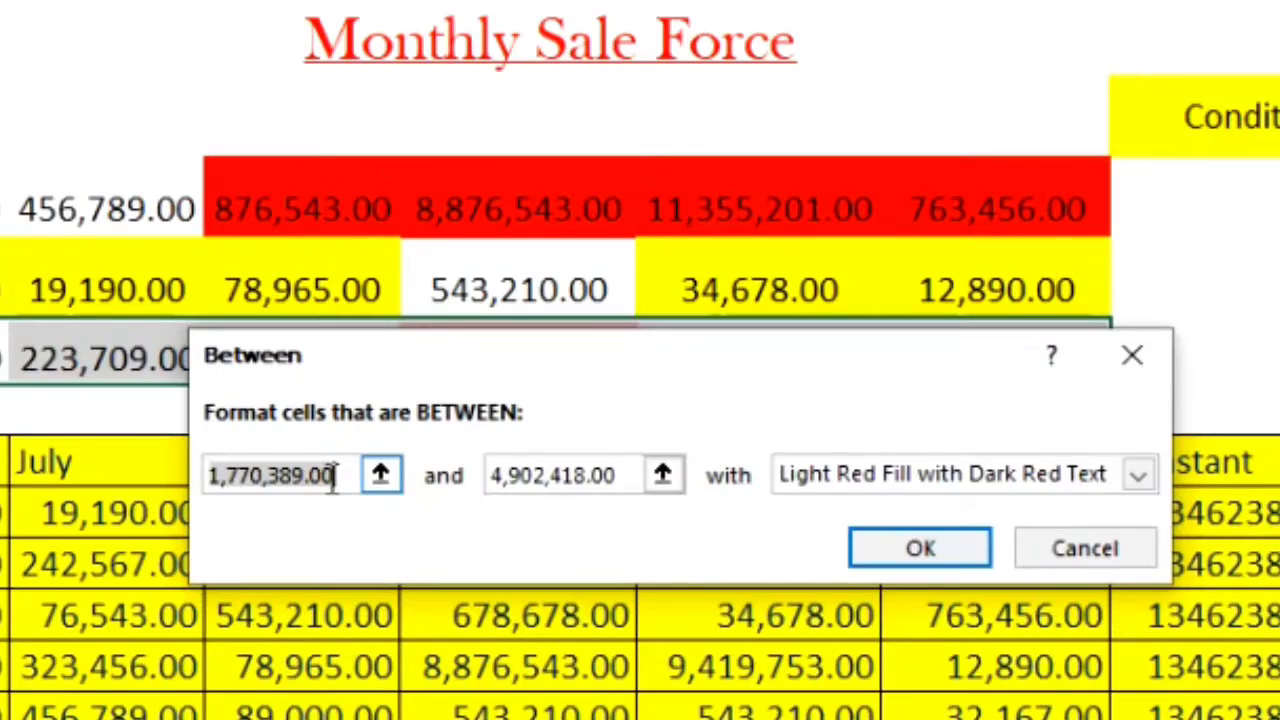
{"action": "key", "text": "BackSpace"}
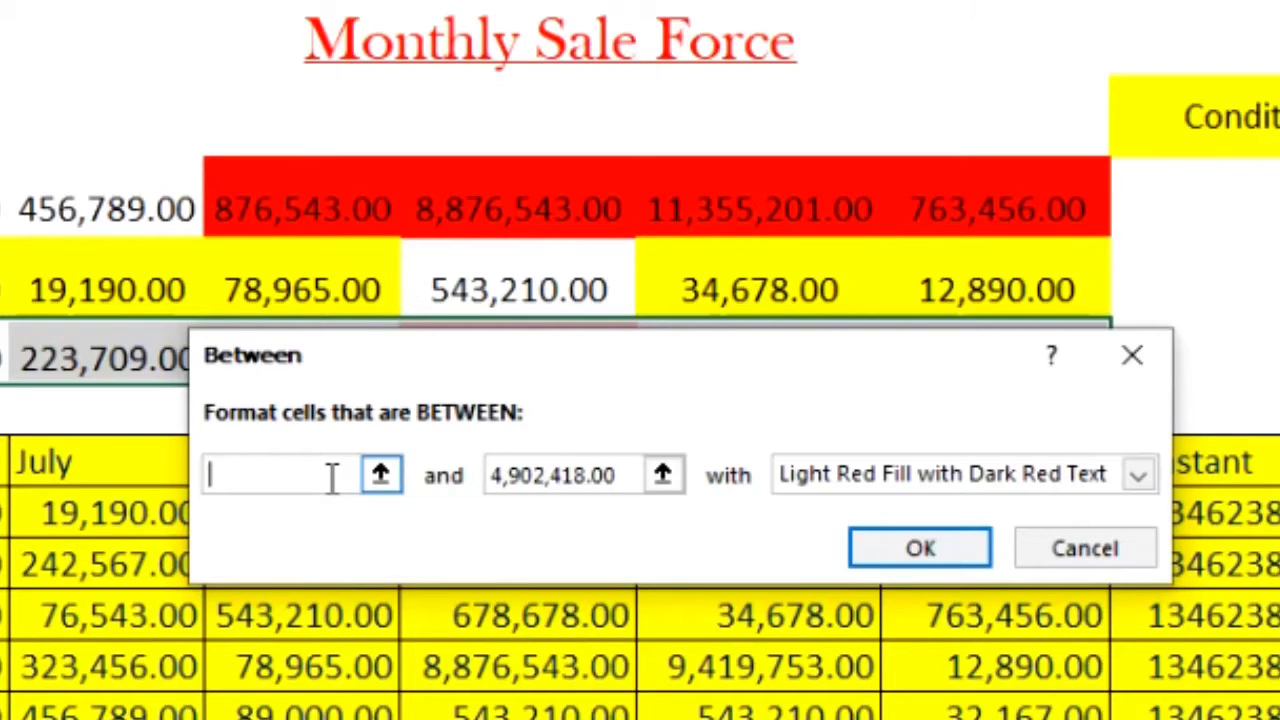
{"action": "type", "text": "2"}
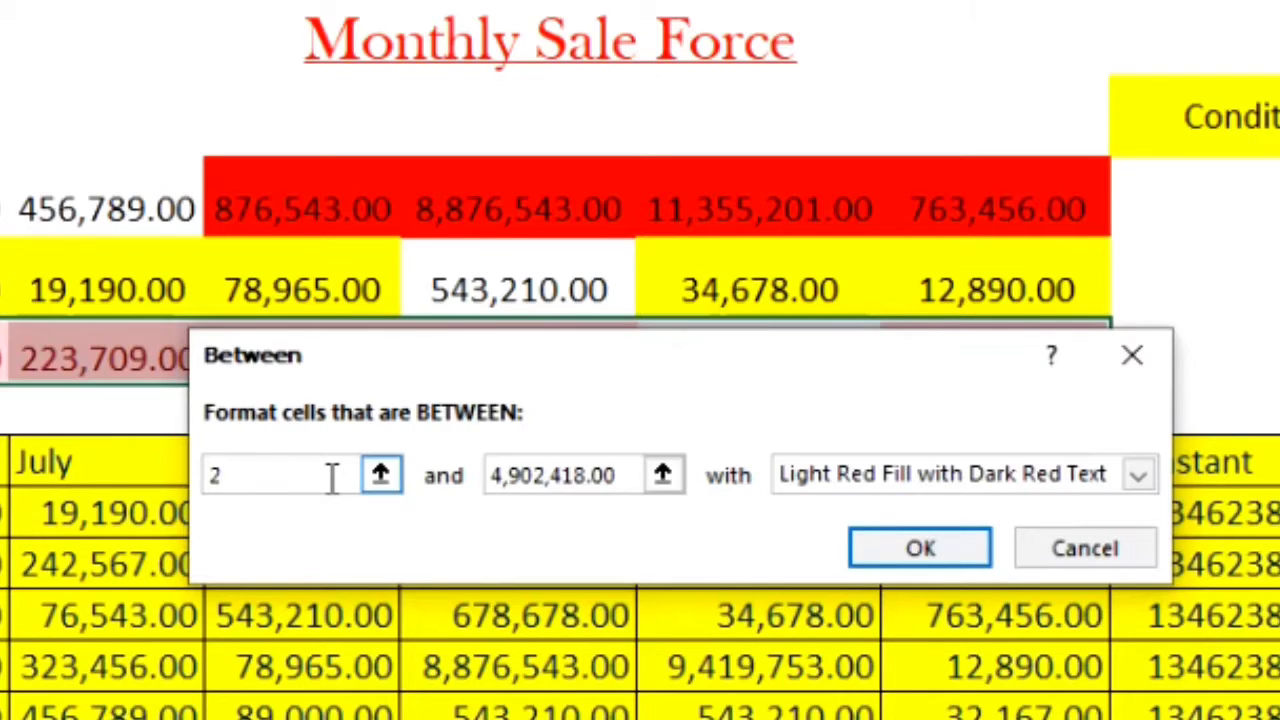
{"action": "type", "text": "00,000"}
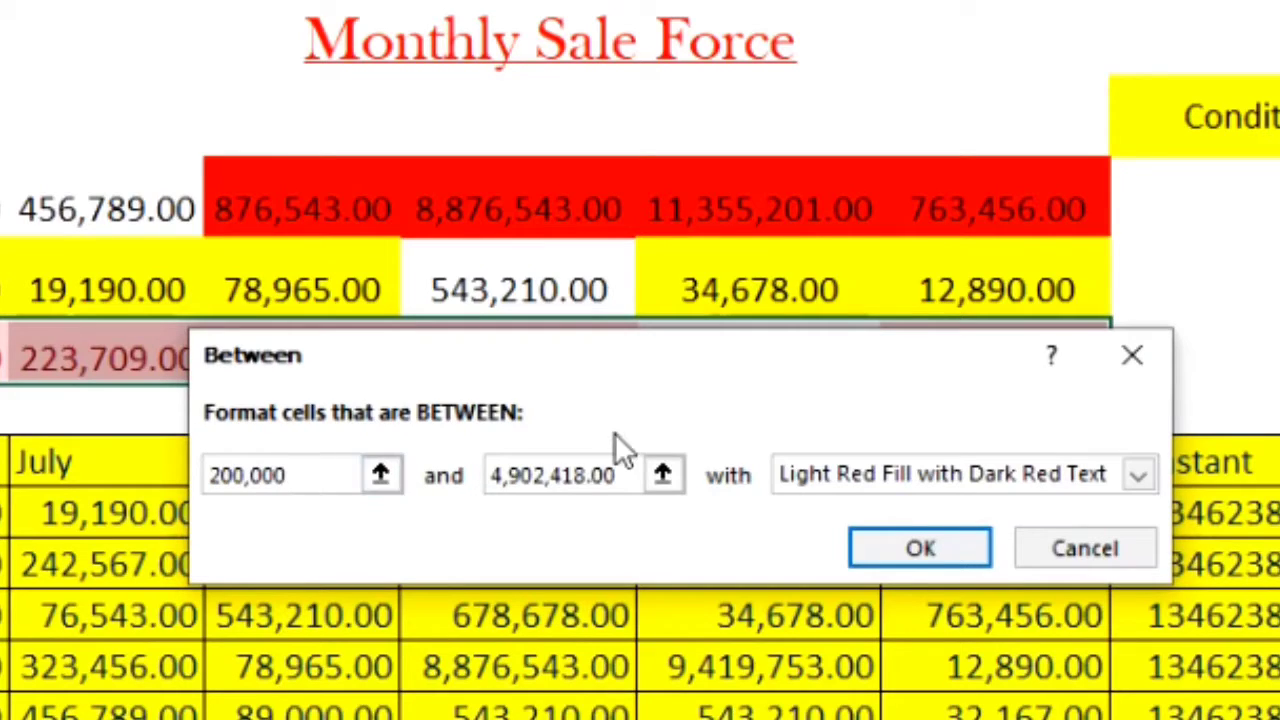
Step: Set the upper limit of the Between rule to 400,000
{"action": "left_click", "coordinate": [598, 468]}
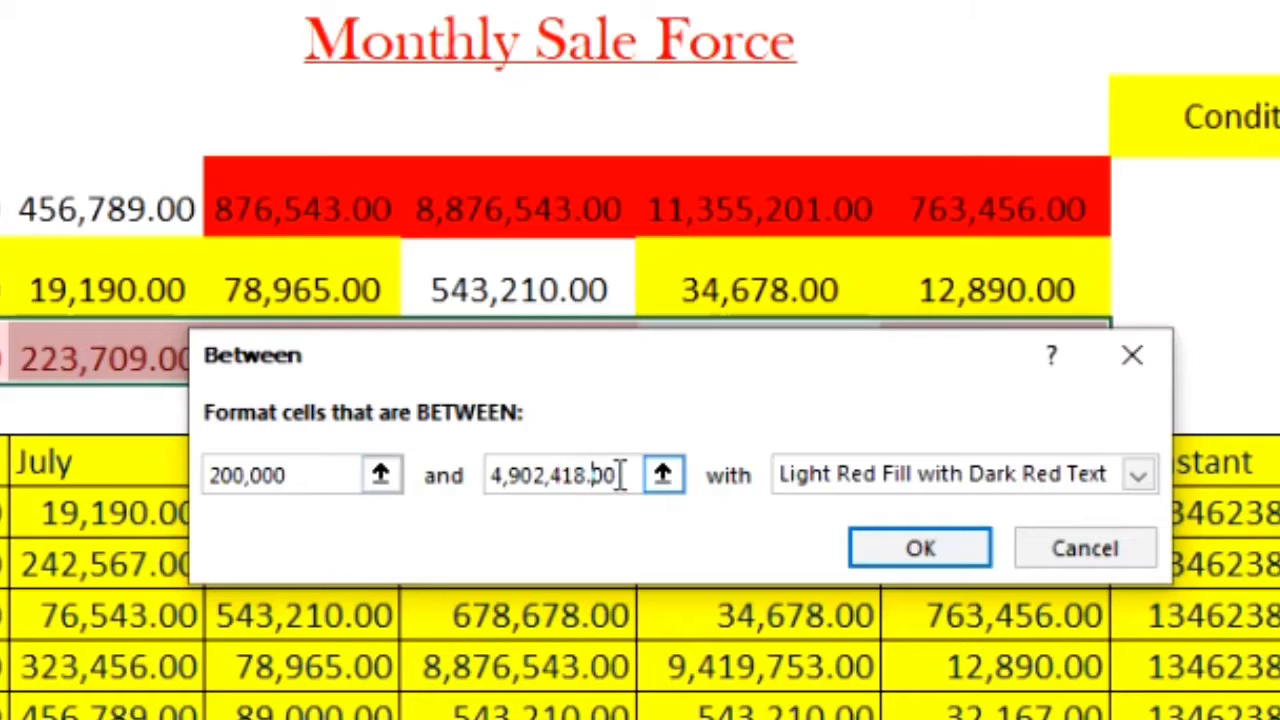
{"action": "left_click", "coordinate": [617, 474]}
{"action": "key", "text": "BackSpace"}
{"action": "key", "text": "BackSpace"}
{"action": "key", "text": "BackSpace"}
{"action": "key", "text": "BackSpace"}
{"action": "key", "text": "BackSpace"}
{"action": "key", "text": "BackSpace"}
{"action": "key", "text": "BackSpace"}
{"action": "key", "text": "BackSpace"}
{"action": "key", "text": "BackSpace"}
{"action": "key", "text": "BackSpace"}
{"action": "key", "text": "BackSpace"}
{"action": "key", "text": "BackSpace"}
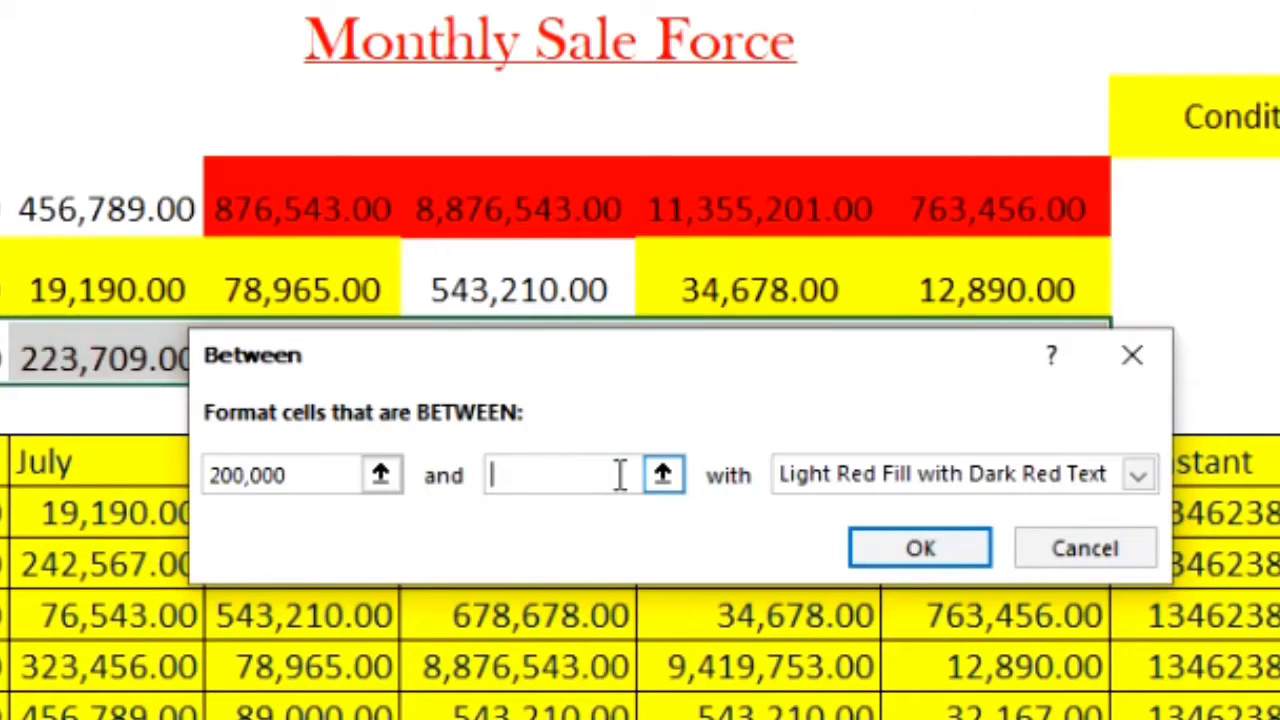
{"action": "type", "text": "400,00"}
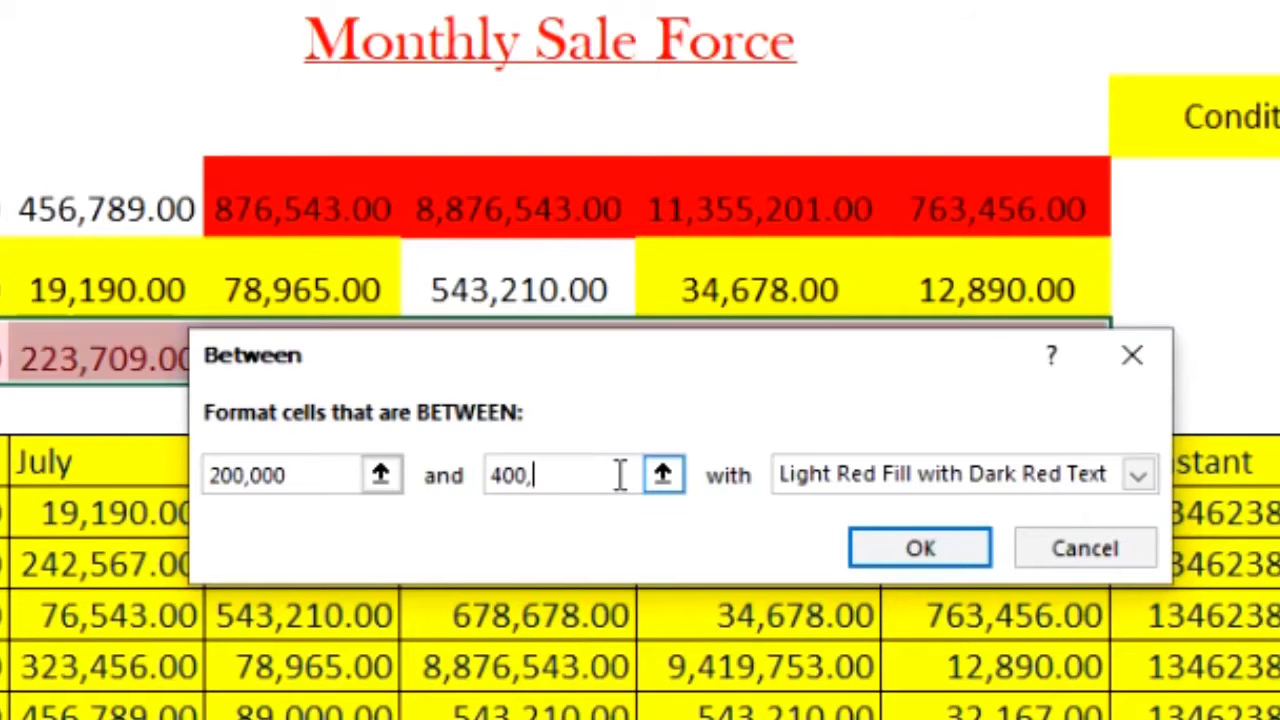
{"action": "type", "text": "0"}
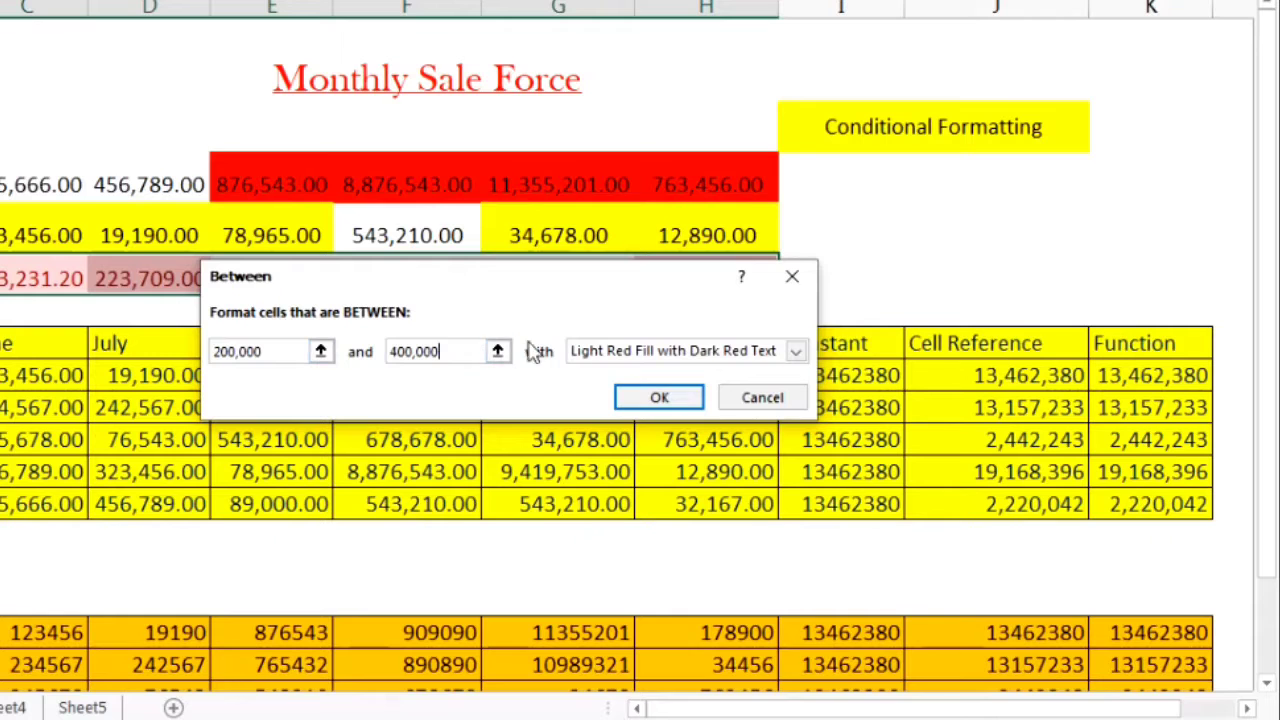
Step: Give the Between rule a custom format with a light blue background fill and apply it to the Average row
{"action": "left_click", "coordinate": [796, 353]}
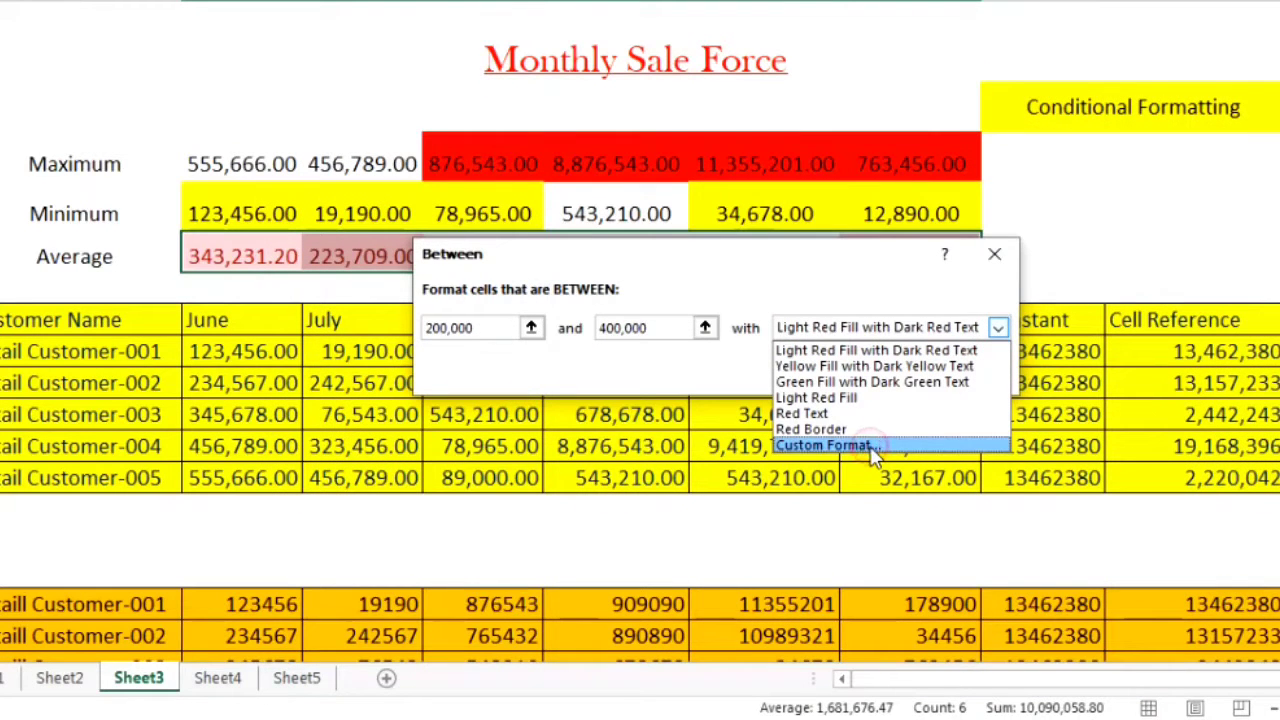
{"action": "left_click", "coordinate": [873, 447]}
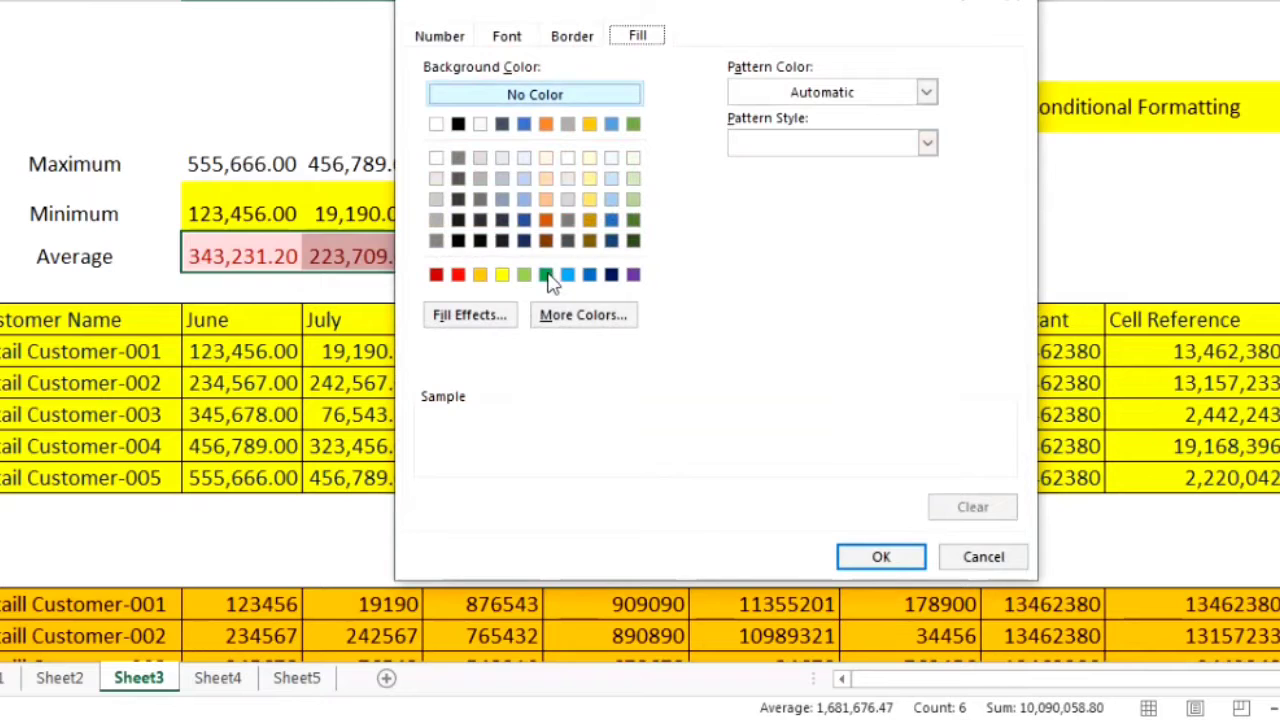
{"action": "left_click", "coordinate": [546, 275]}
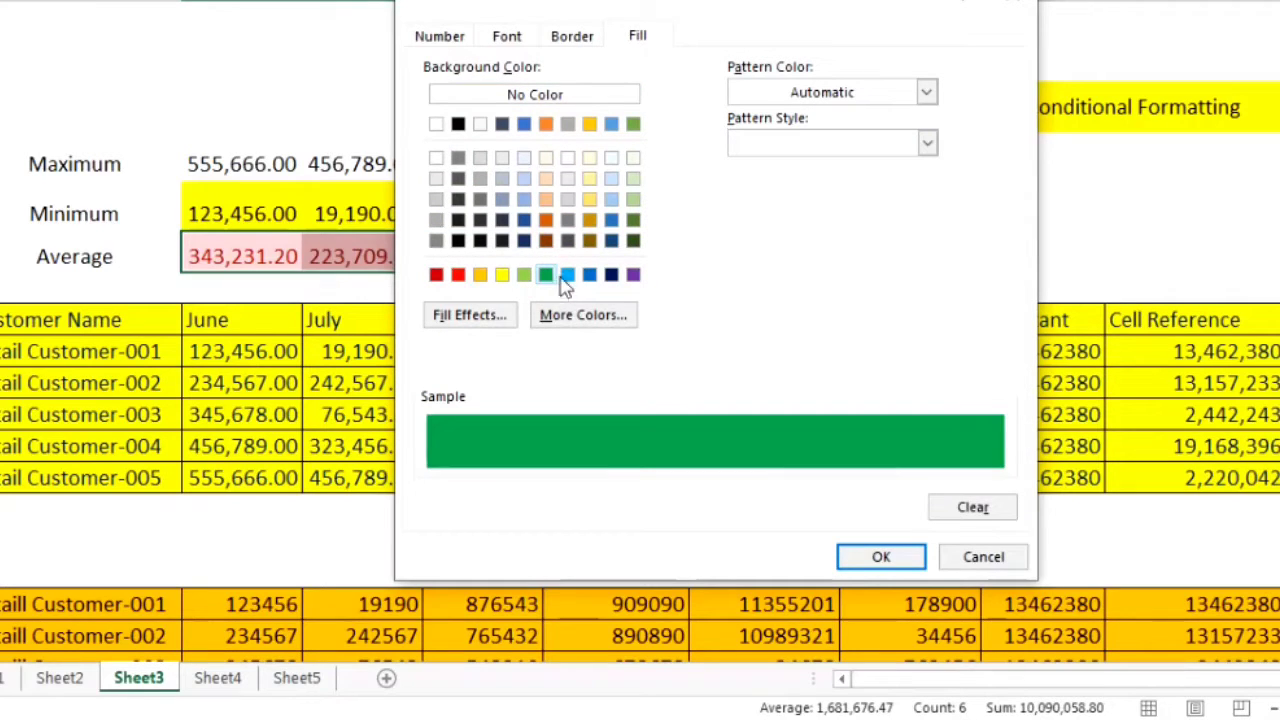
{"action": "left_click", "coordinate": [636, 127]}
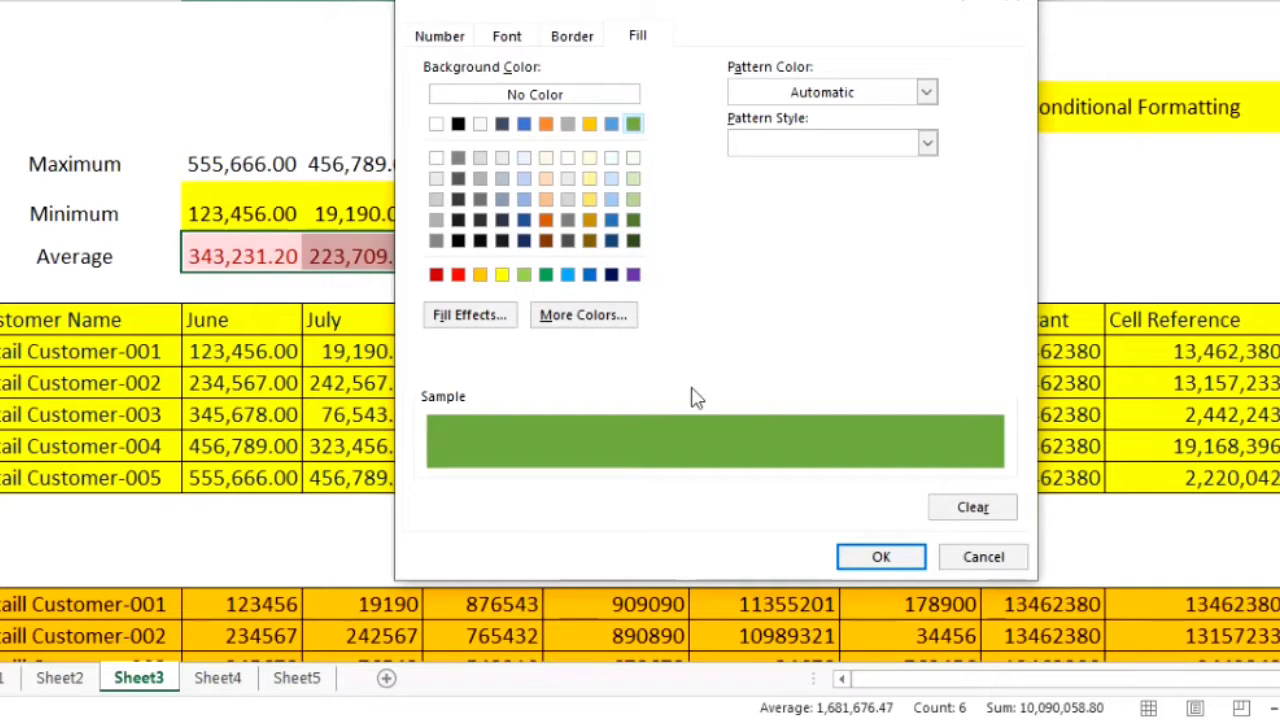
{"action": "left_click", "coordinate": [571, 276]}
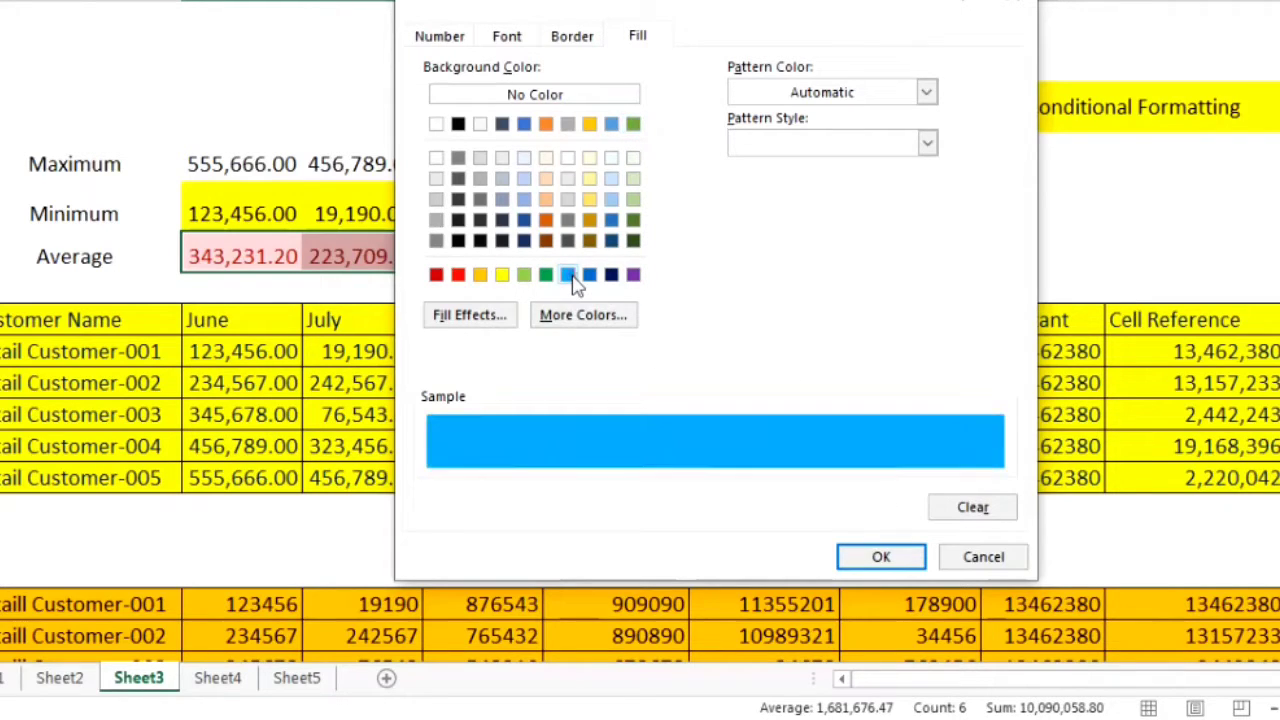
{"action": "left_click", "coordinate": [881, 558]}
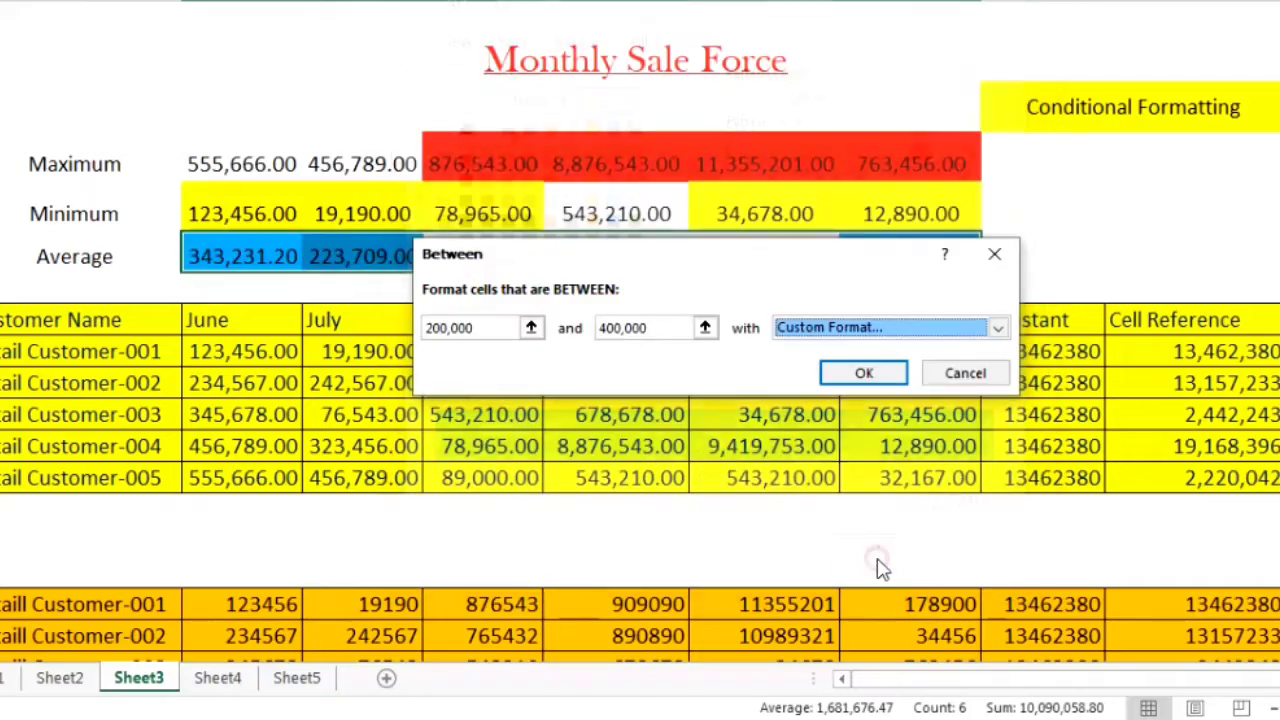
{"action": "left_click", "coordinate": [864, 374]}
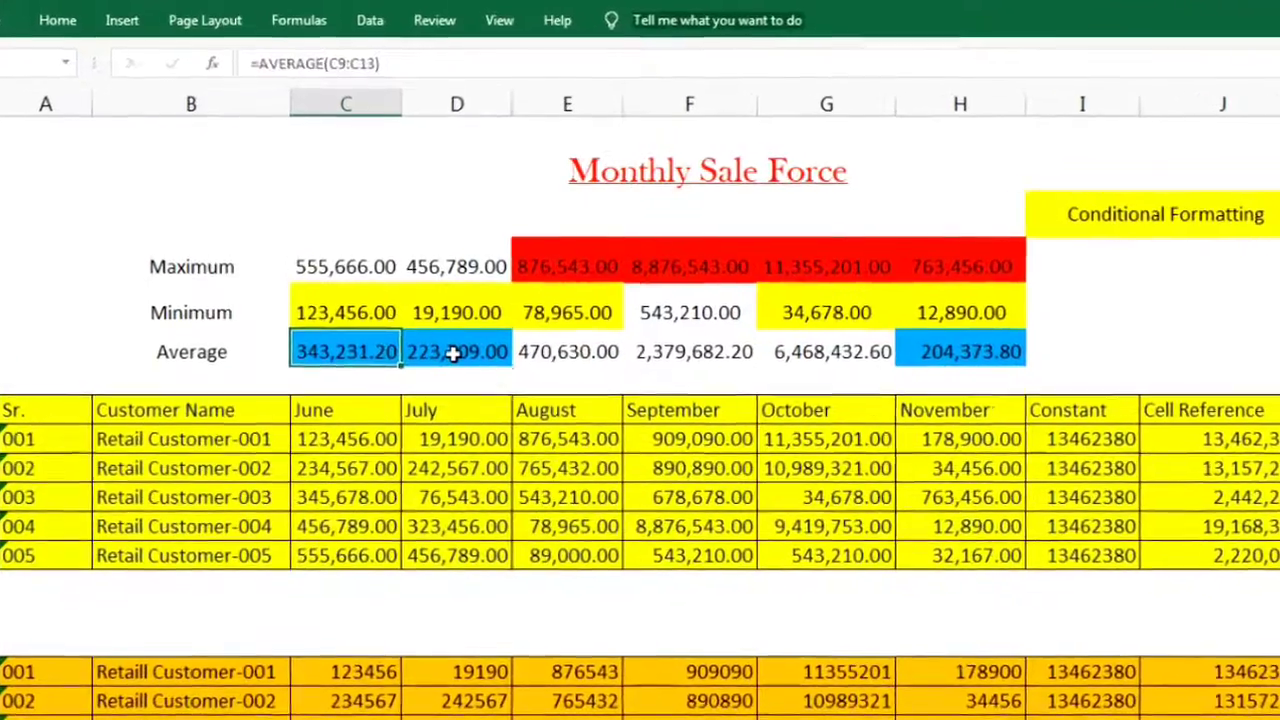
Step: Examine the highlighted Average values for June, July and November against the rule's limits
{"action": "left_click", "coordinate": [453, 352]}
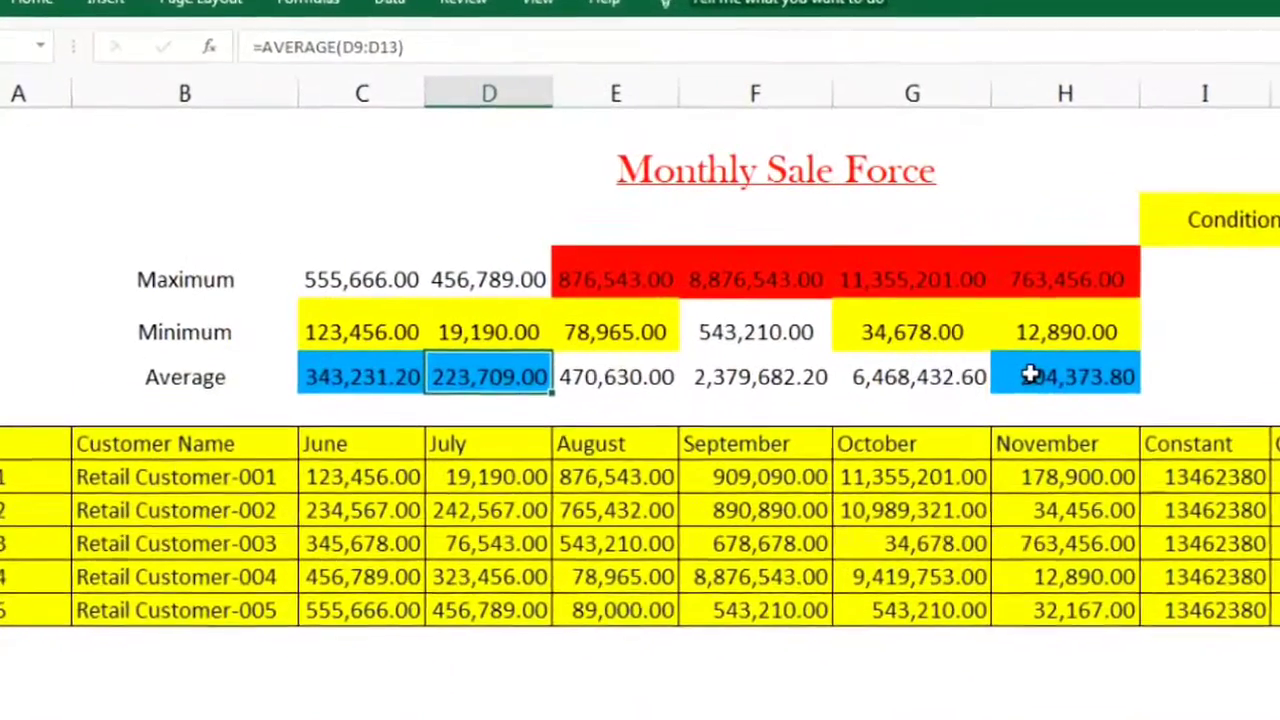
{"action": "left_click", "coordinate": [929, 351]}
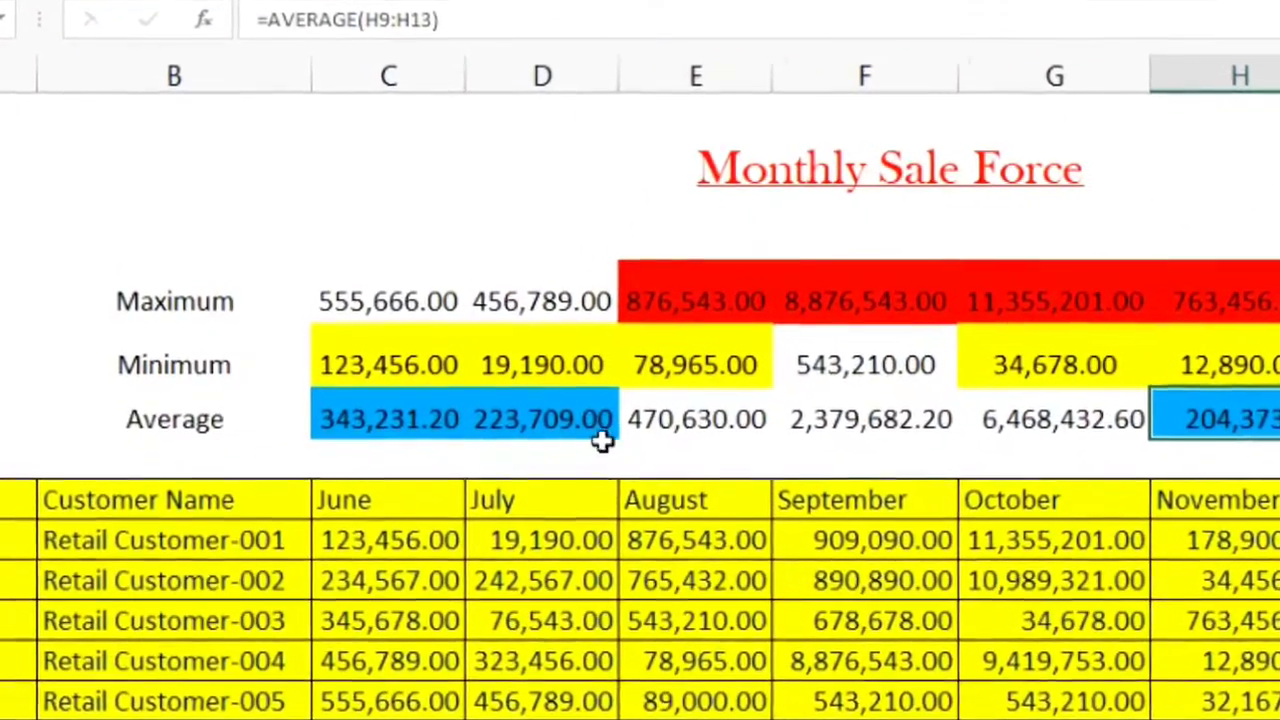
{"action": "left_click", "coordinate": [550, 421]}
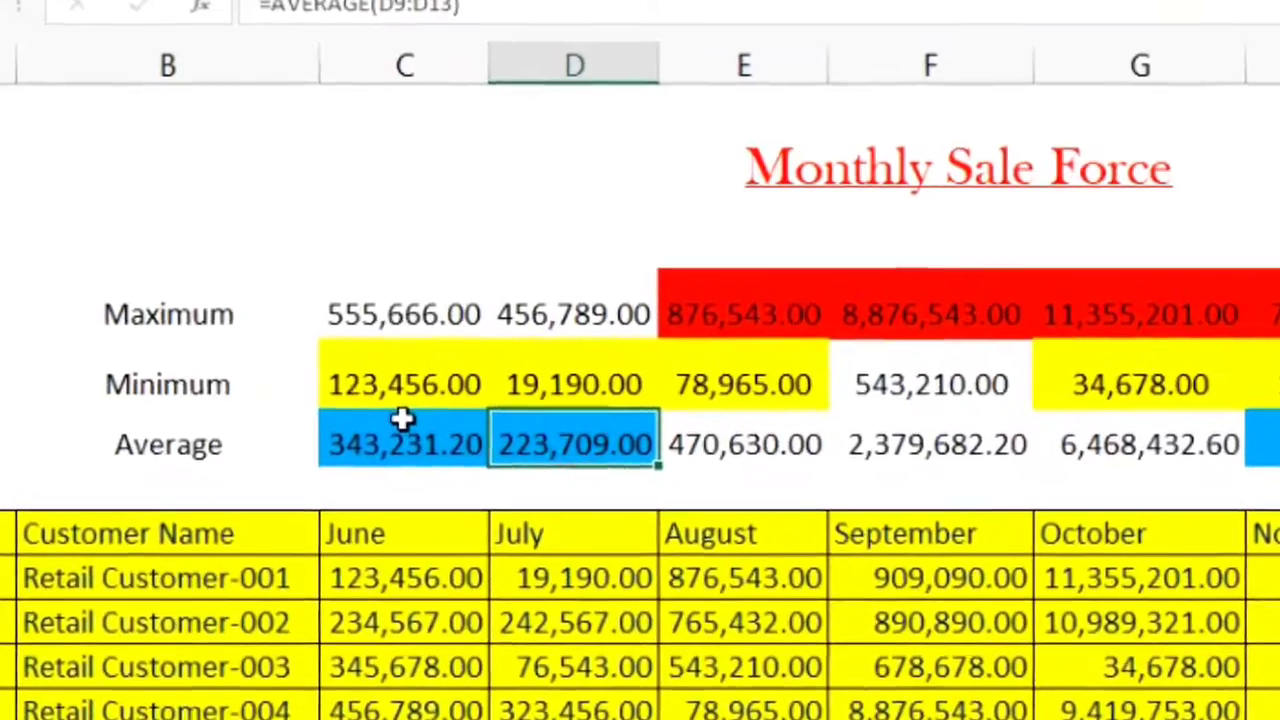
{"action": "left_click", "coordinate": [393, 412]}
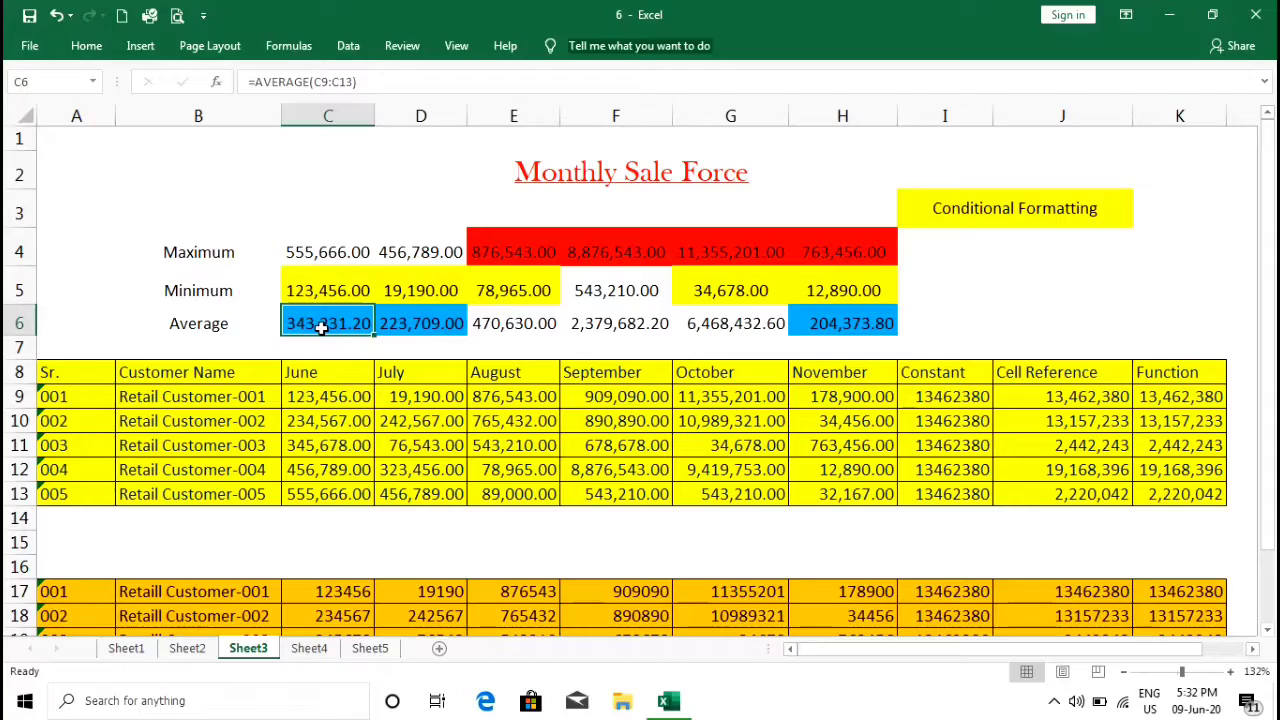
{"action": "left_click", "coordinate": [409, 323]}
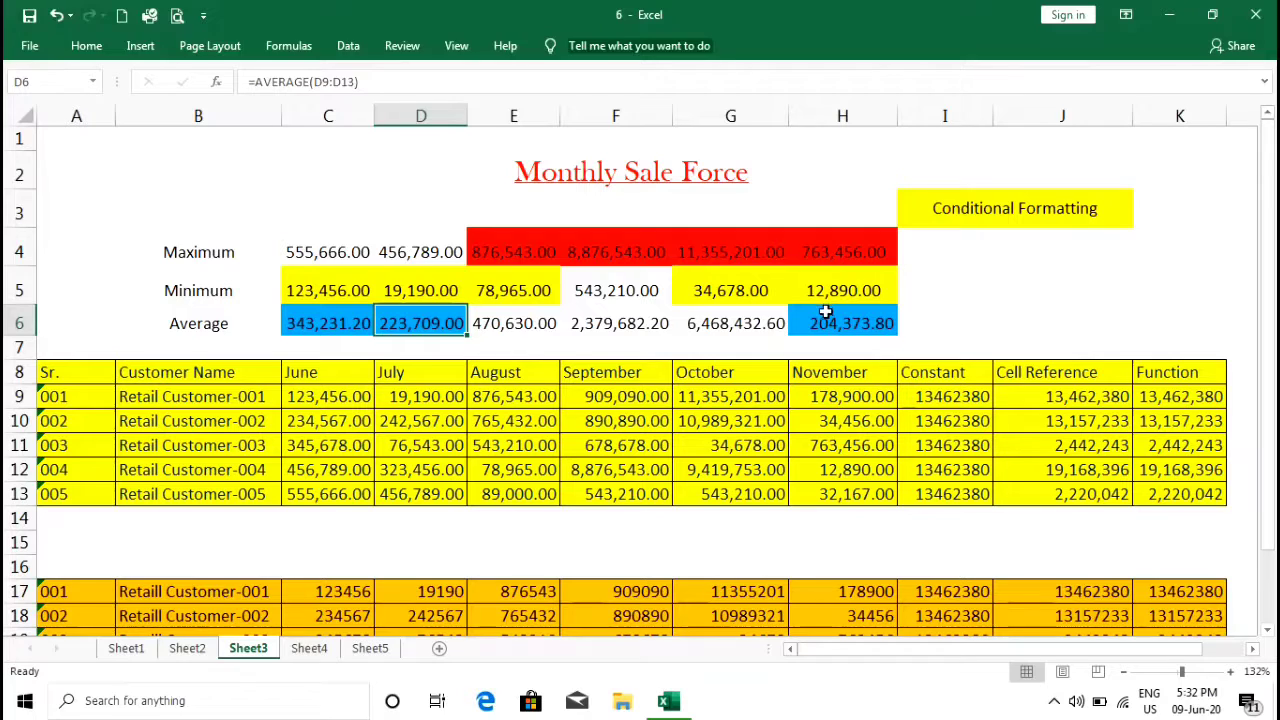
{"action": "left_click", "coordinate": [829, 321]}
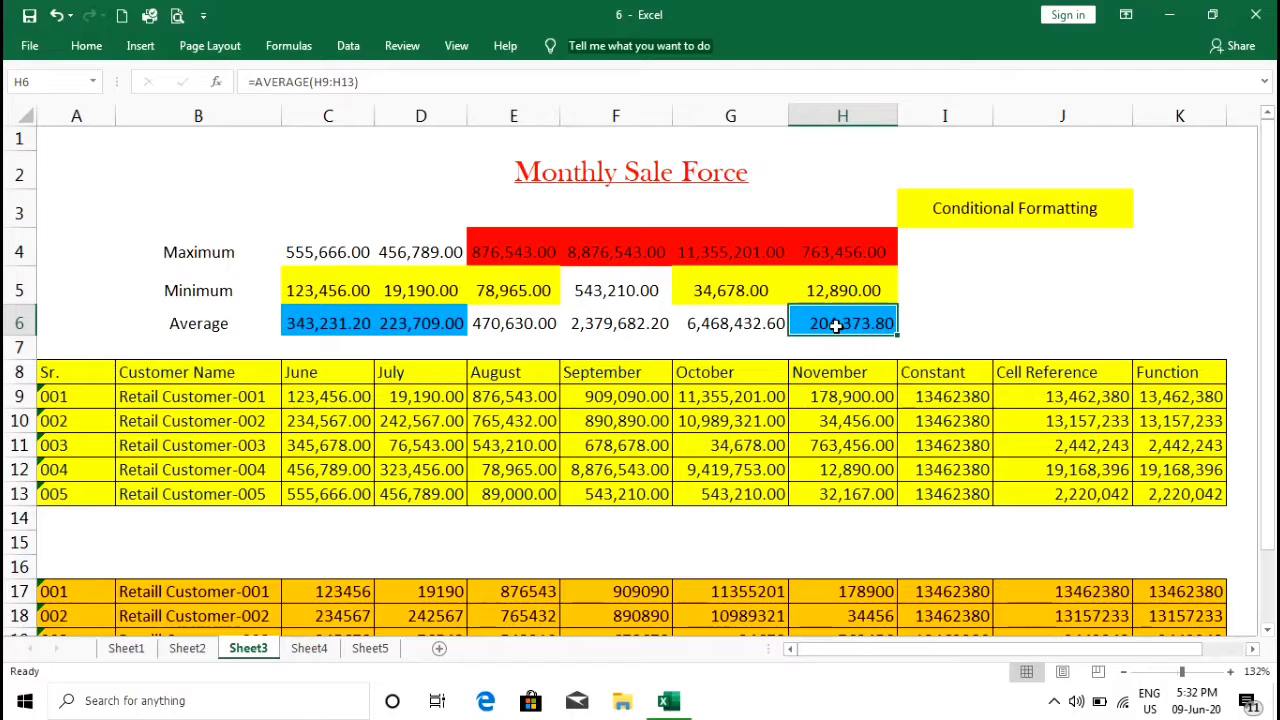
{"action": "left_click", "coordinate": [968, 206]}
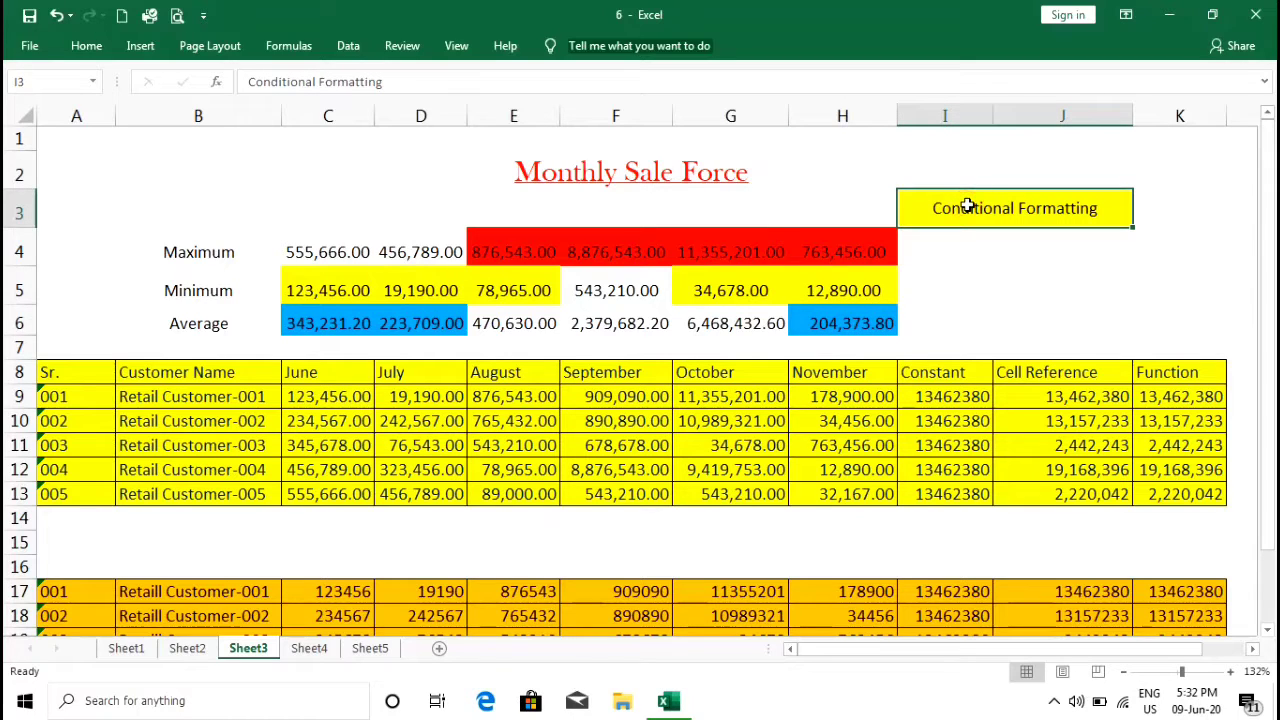